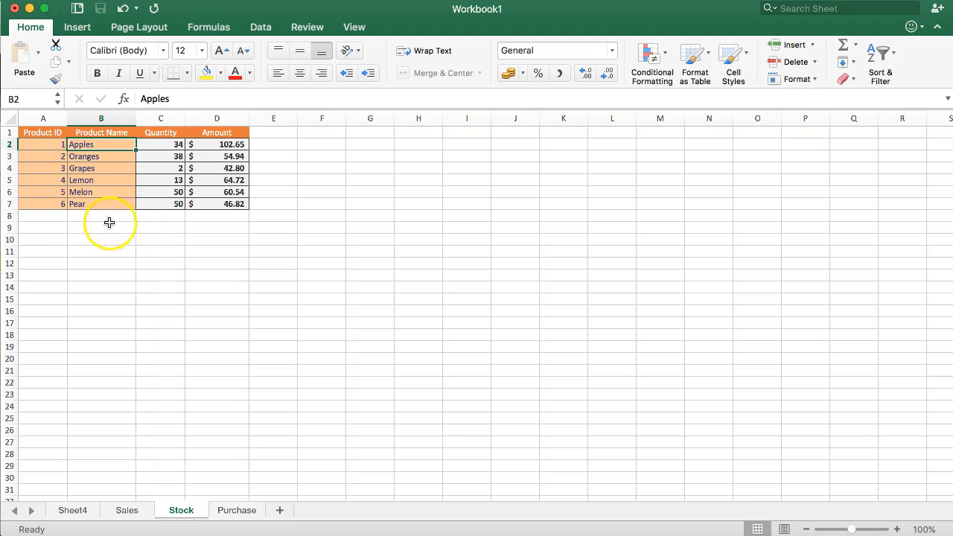
Examine the existing table on the Stock sheet and the order table on the Purchase sheet.
left_click_drag(38, 139, 238, 216)
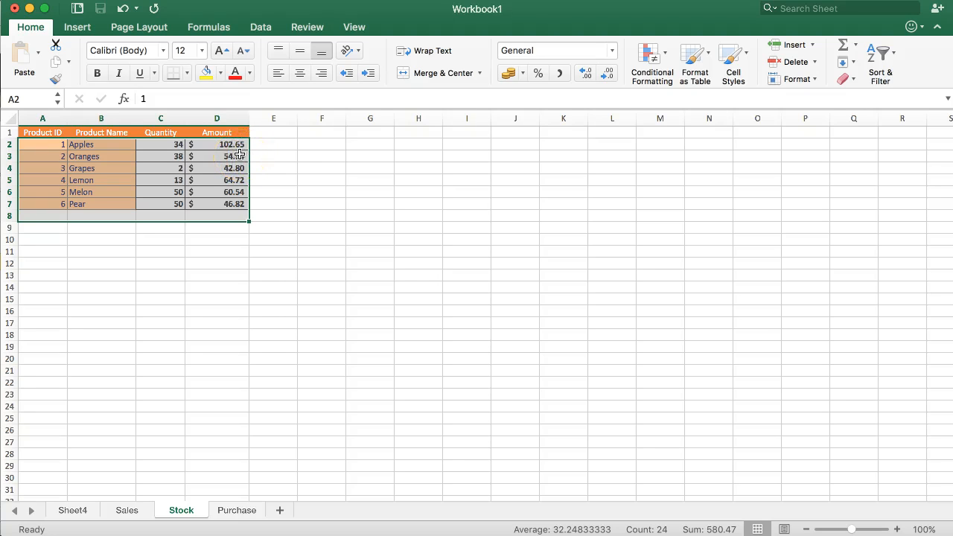
left_click(282, 155)
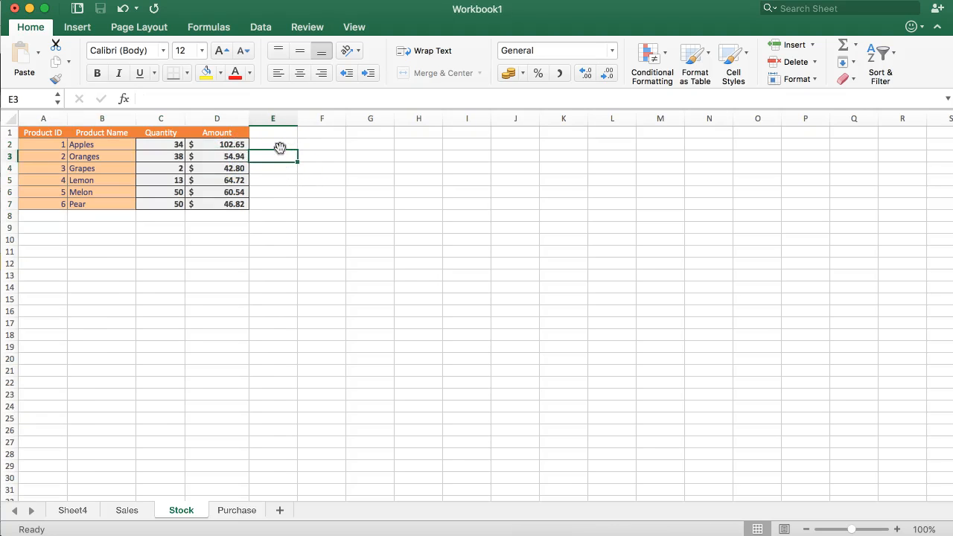
left_click(235, 511)
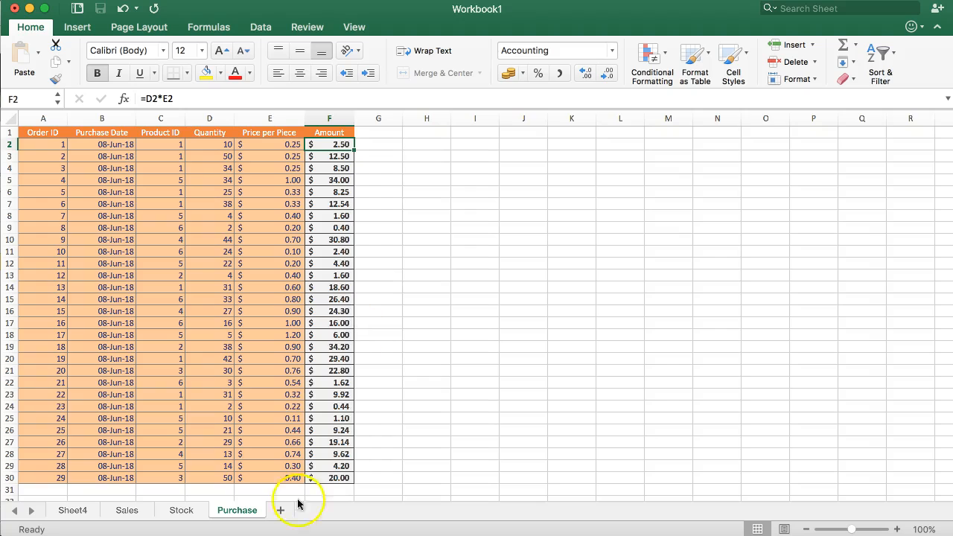
left_click(181, 510)
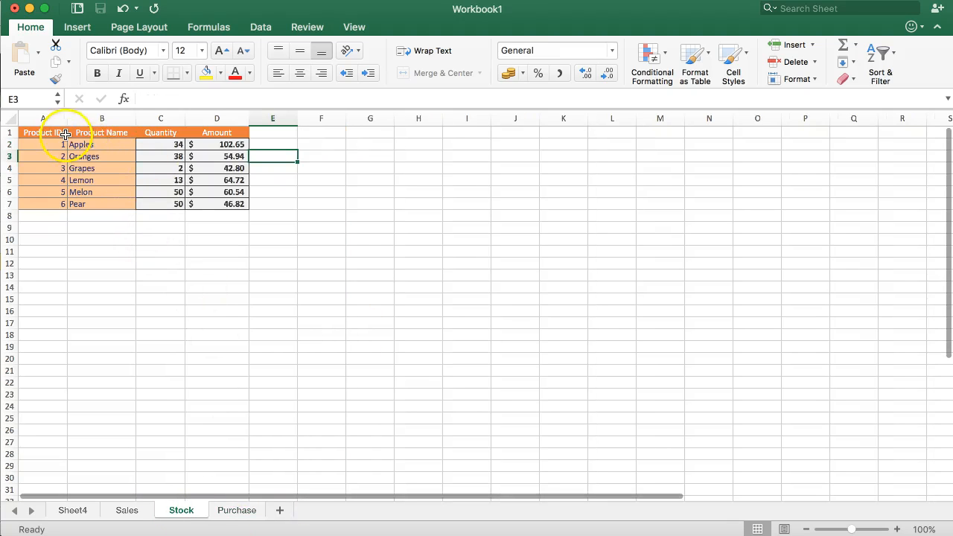
left_click(143, 262)
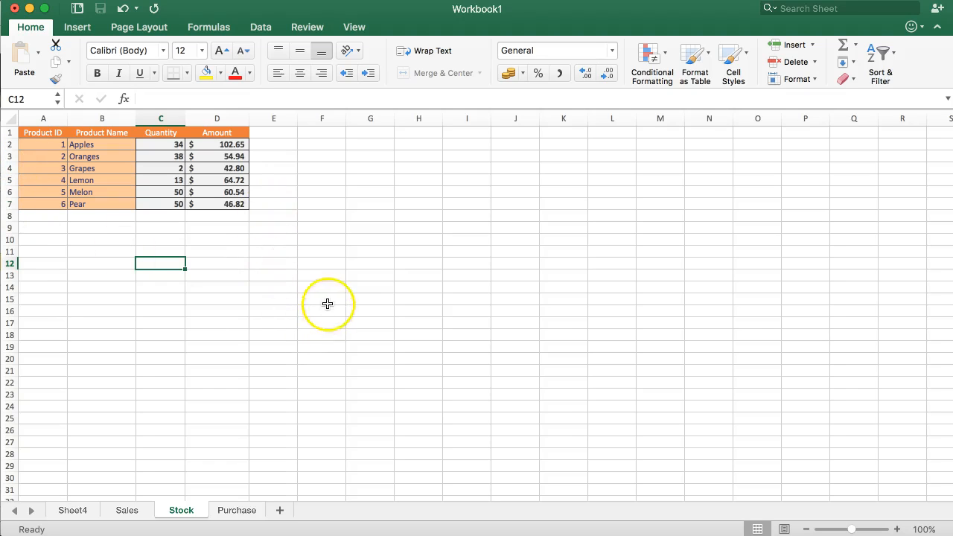
Enter the headers Product ID, Product Name, Quantity and Amount in F1:I1 of the Stock sheet.
left_click(338, 132)
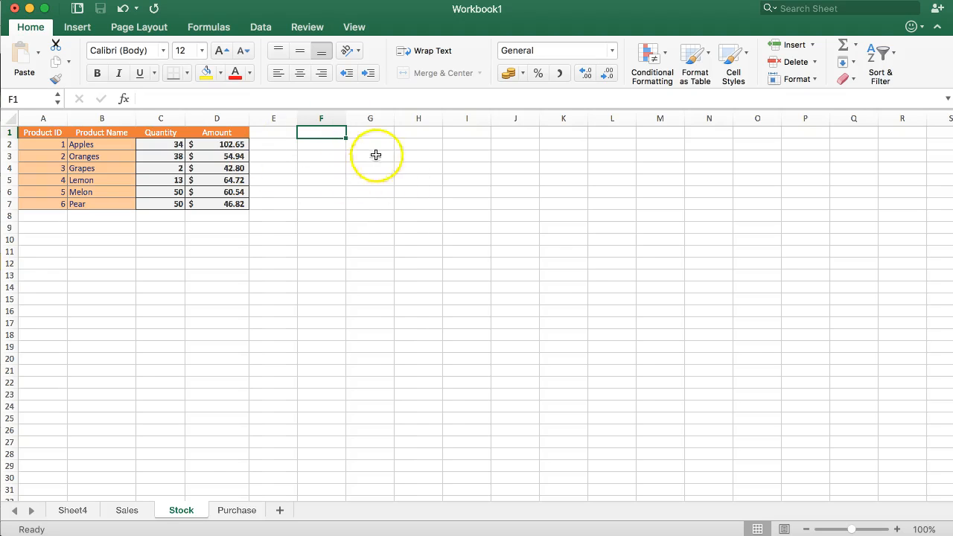
type("Produc")
key("BackSpace")
type("uct")
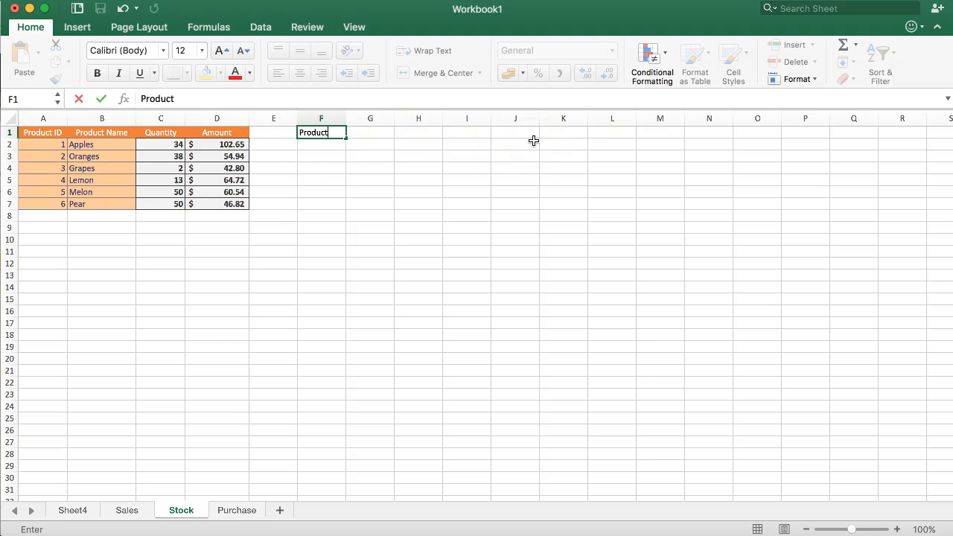
type(" ID")
key("Tab")
type("Product Name")
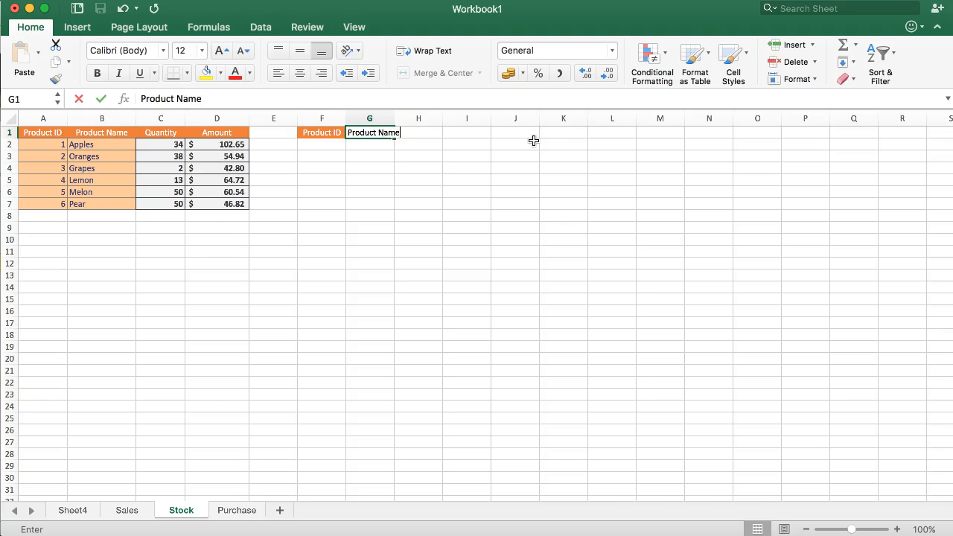
key("Tab")
type("Quantity")
key("Tab")
type("Amount")
key("Return")
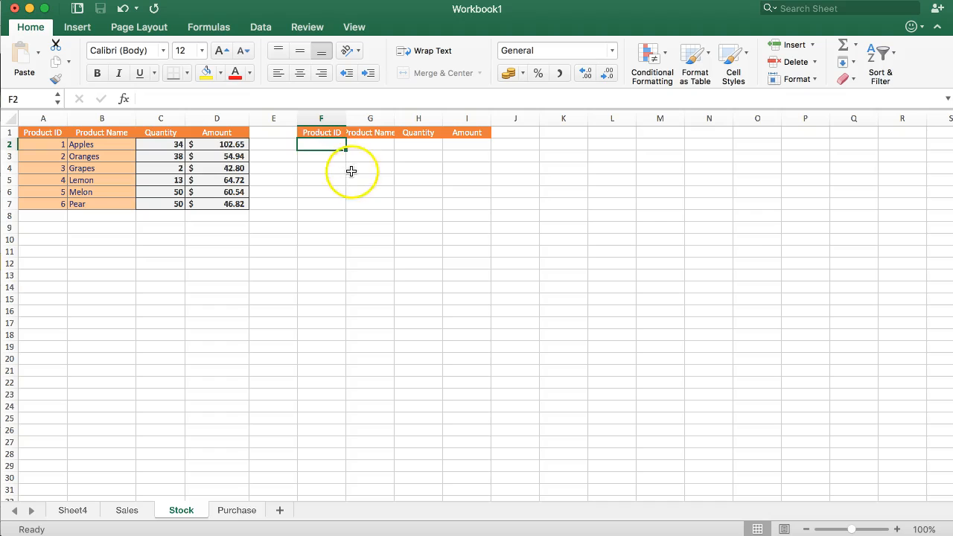
Apply the Input cell style to F2:G7 and the Output cell style to H2:I7.
left_click_drag(320, 146, 374, 208)
left_click(733, 60)
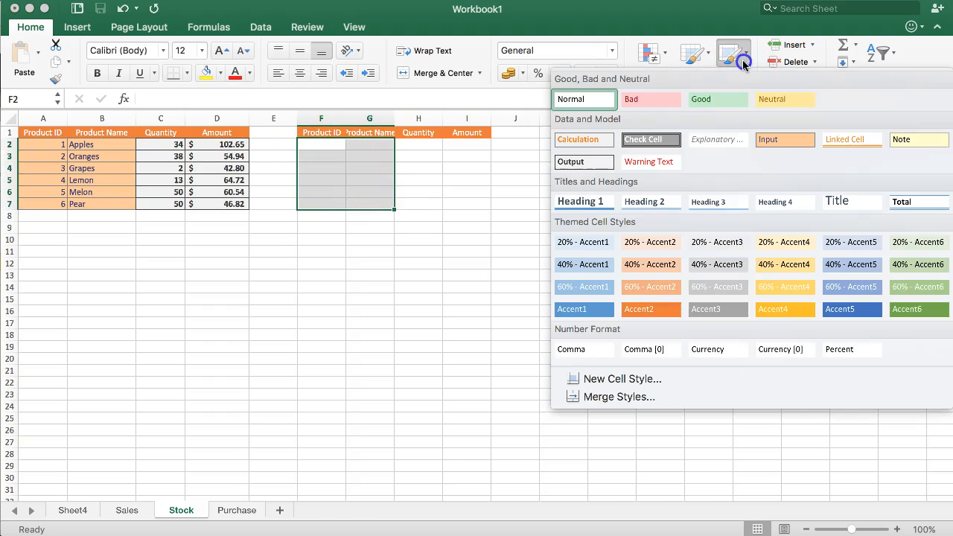
left_click(771, 140)
left_click_drag(414, 146, 461, 206)
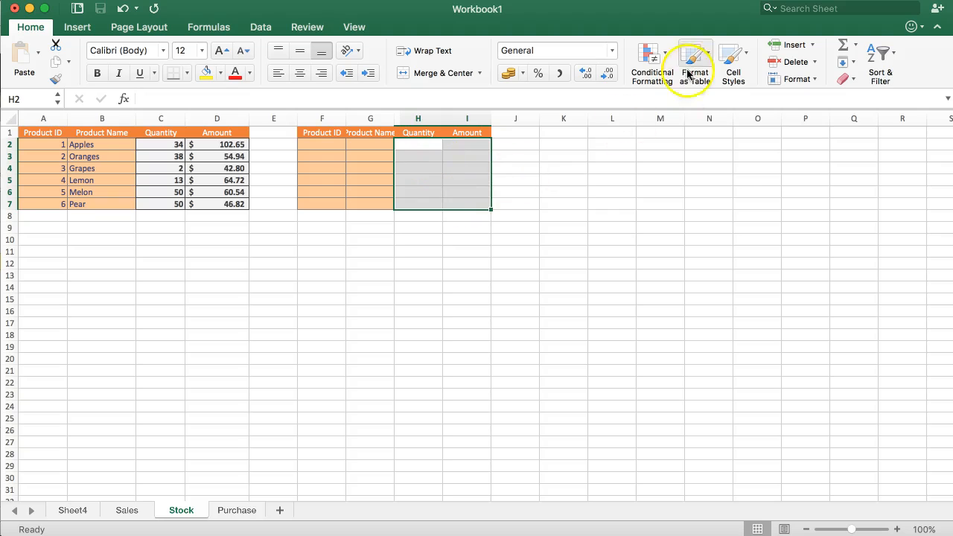
left_click(732, 60)
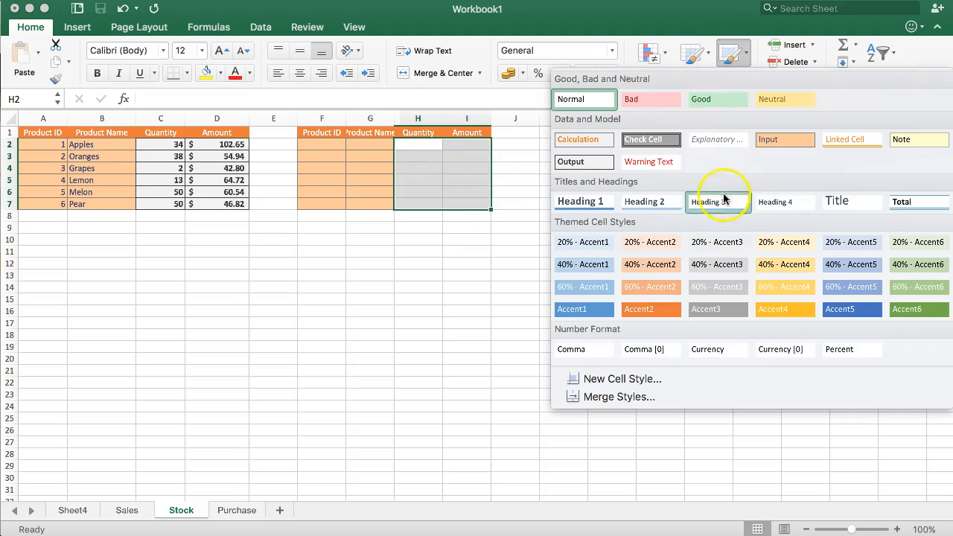
left_click(585, 161)
Fill the new table's Product ID cells F2:F7 with the numbers 1 to 6.
left_click(312, 153)
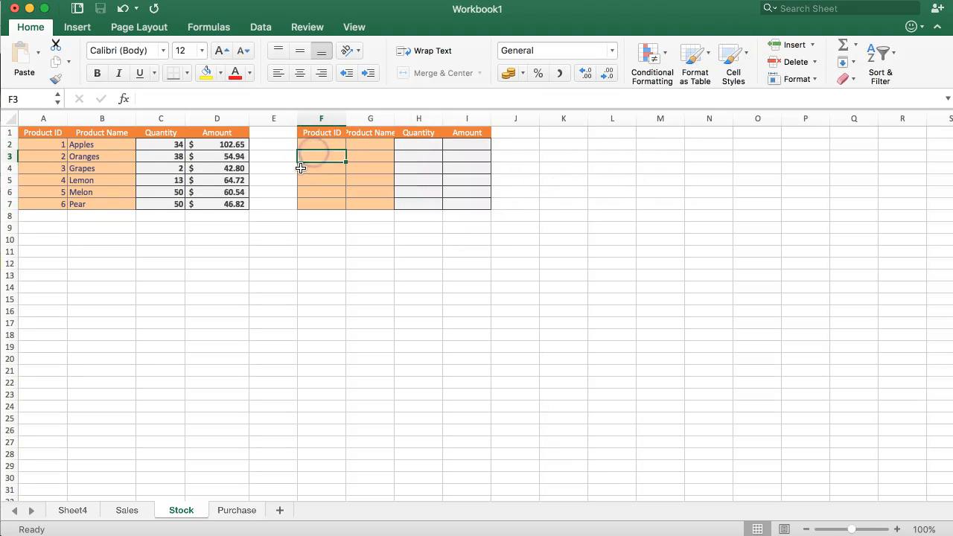
left_click(316, 147)
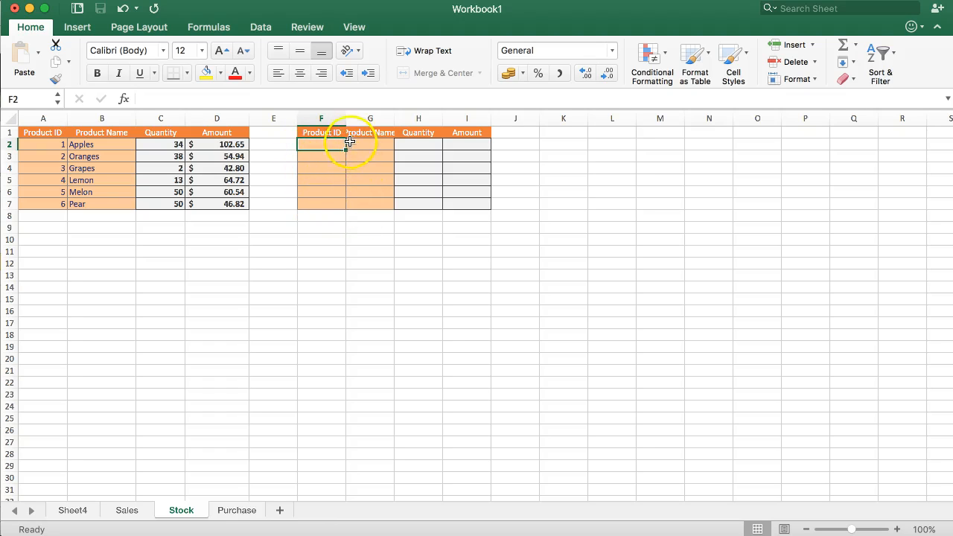
left_click(315, 144)
type("1")
key("Return")
type("2")
key("Return")
type("3")
key("Return")
type("4")
key("Return")
type("5 6")
key("Return")
Widen column G so that its Product Name header fits.
key("Right")
key("Up")
key("Up")
key("Up")
key("Up")
key("Up")
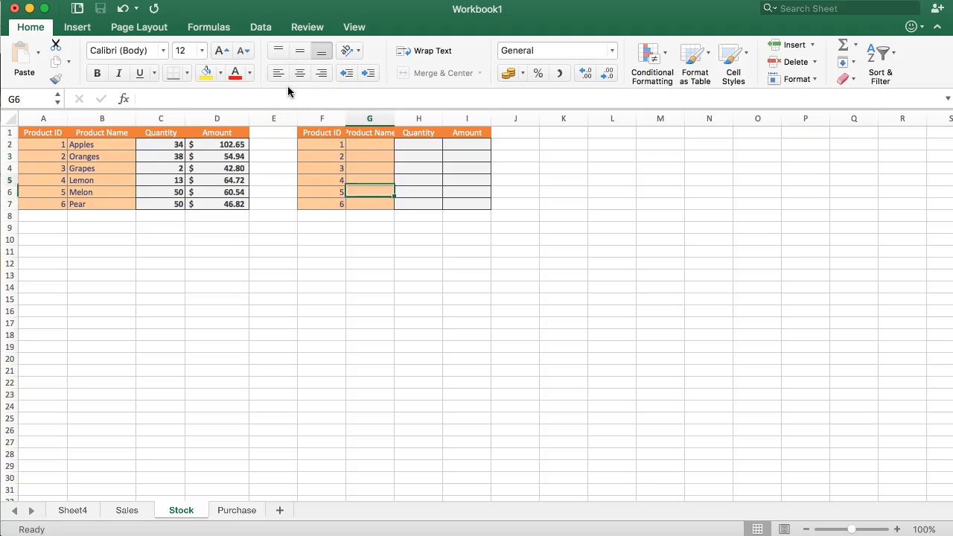
key("Up")
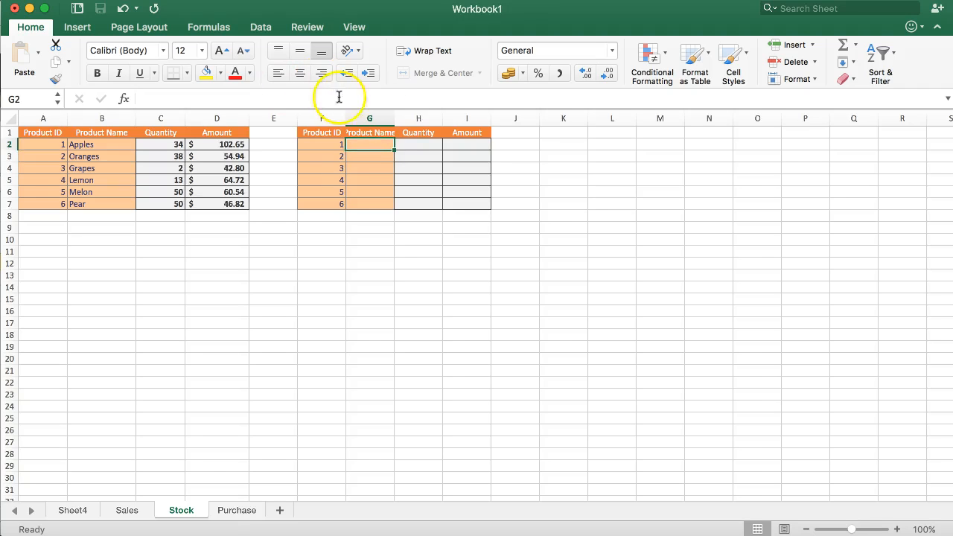
left_click_drag(397, 119, 402, 119)
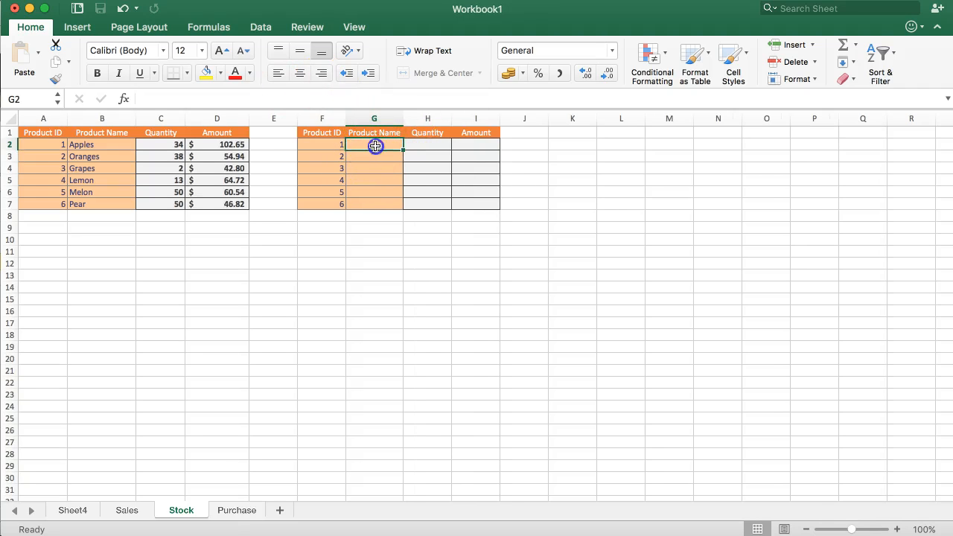
left_click(318, 143)
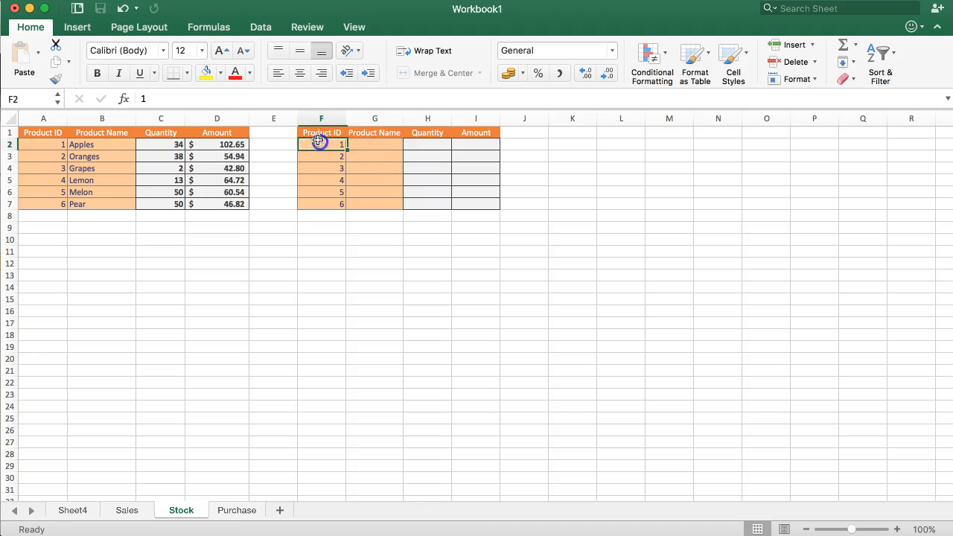
left_click(314, 135)
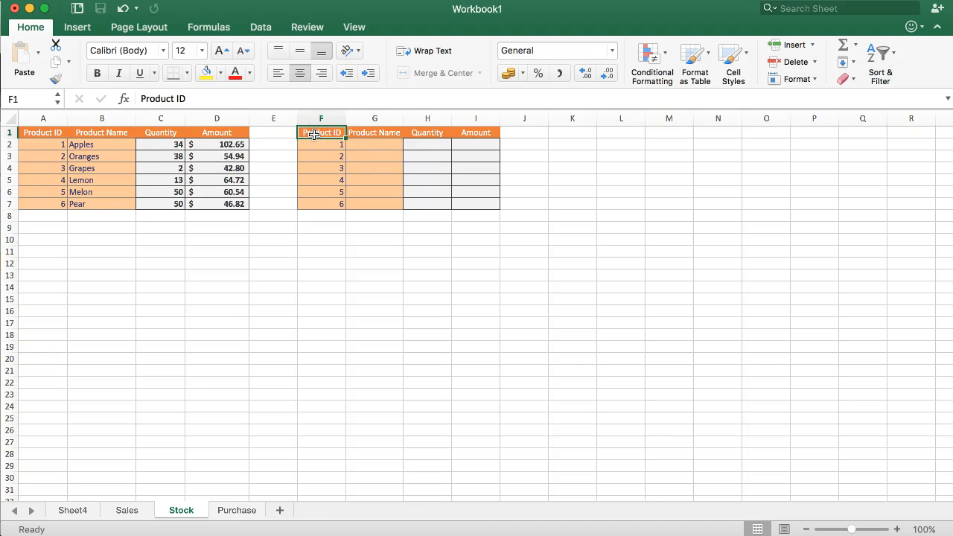
left_click(325, 131)
type("SKU")
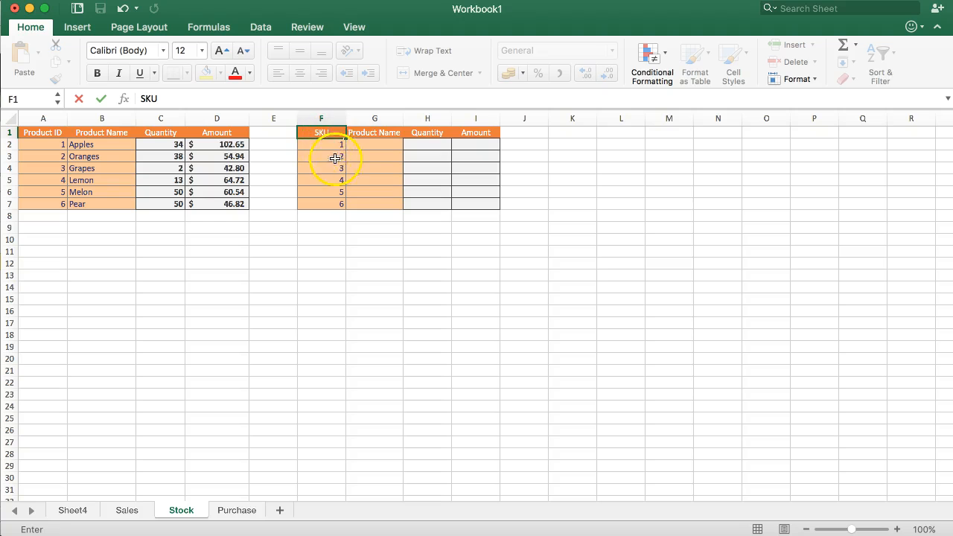
key("Escape")
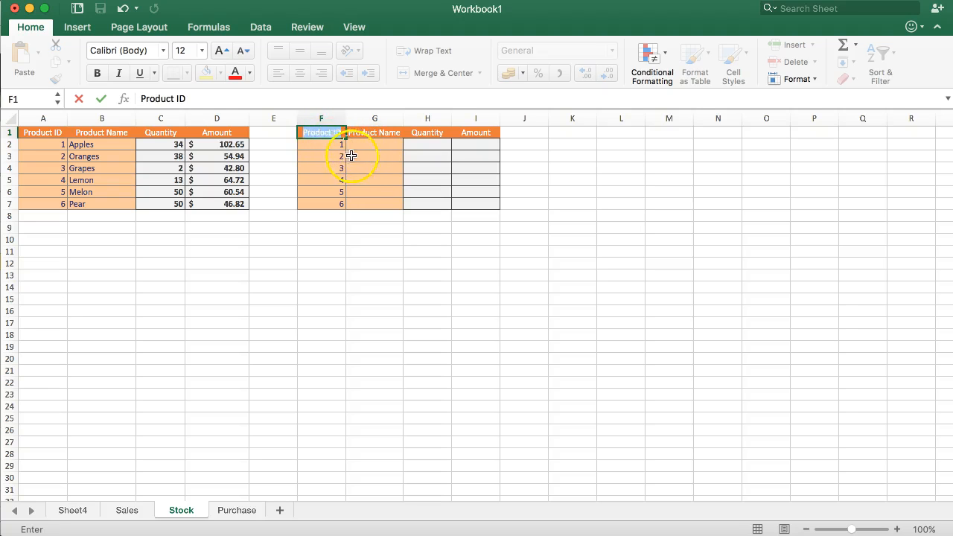
left_click(372, 146)
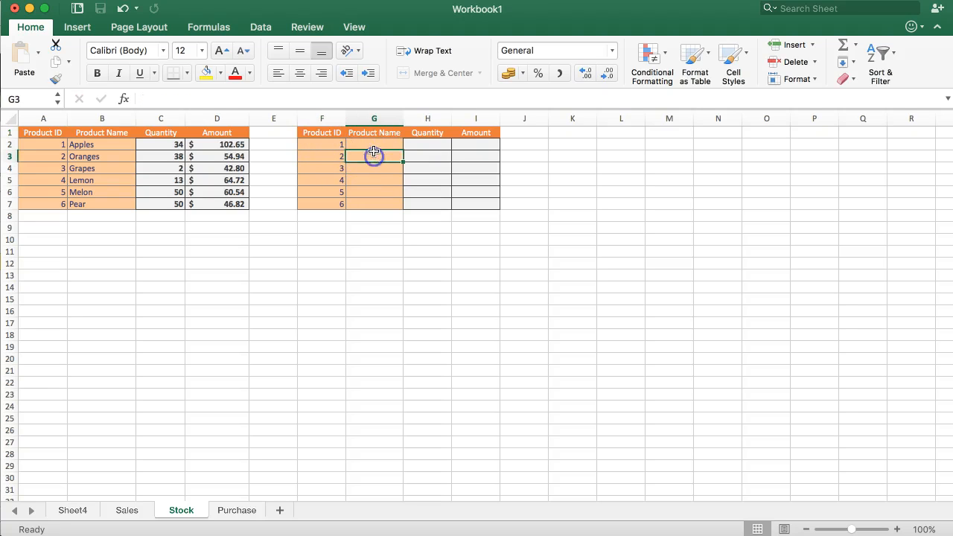
left_click(322, 134)
left_click(323, 146)
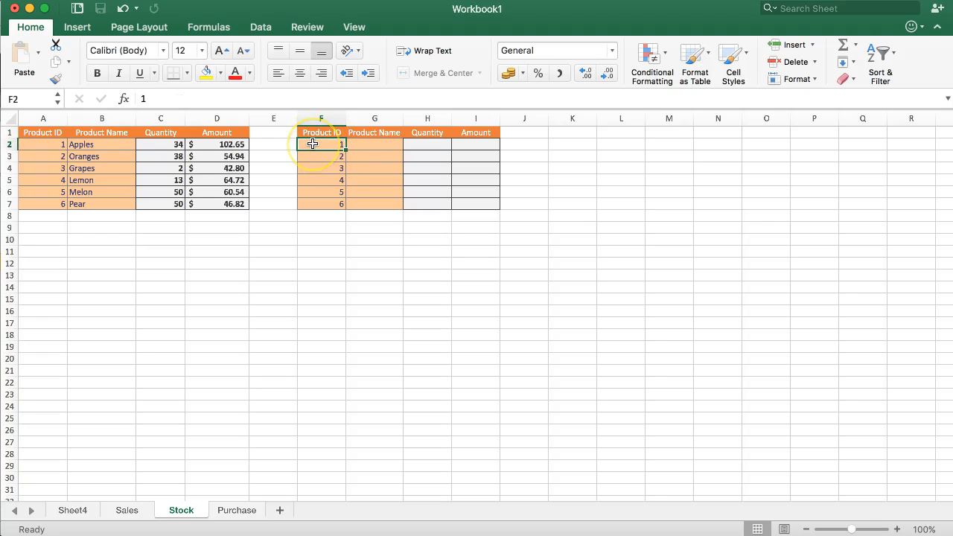
Enter the product names Apples, Oranges, Grapes, Lemon, Melon and Pear in G2:G7.
left_click(366, 148)
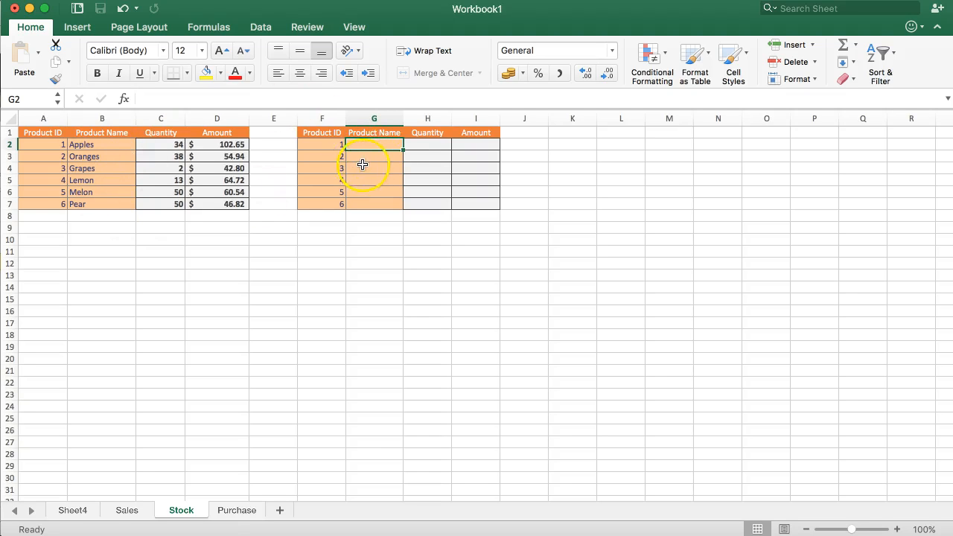
type("Apples")
key("Return")
type("Organ")
key("BackSpace")
key("BackSpace")
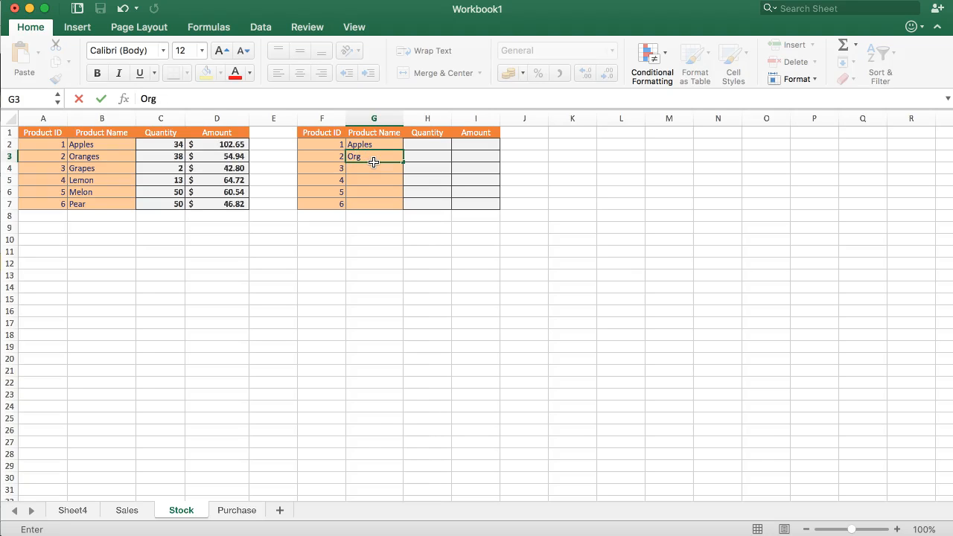
type("anges")
key("Return")
type("Grapes")
key("Return")
type("Lemon")
key("Return")
type("Melon")
key("Return")
type("Pear")
key("Tab")
key("Up")
key("Up")
key("Up")
key("Up")
key("Up")
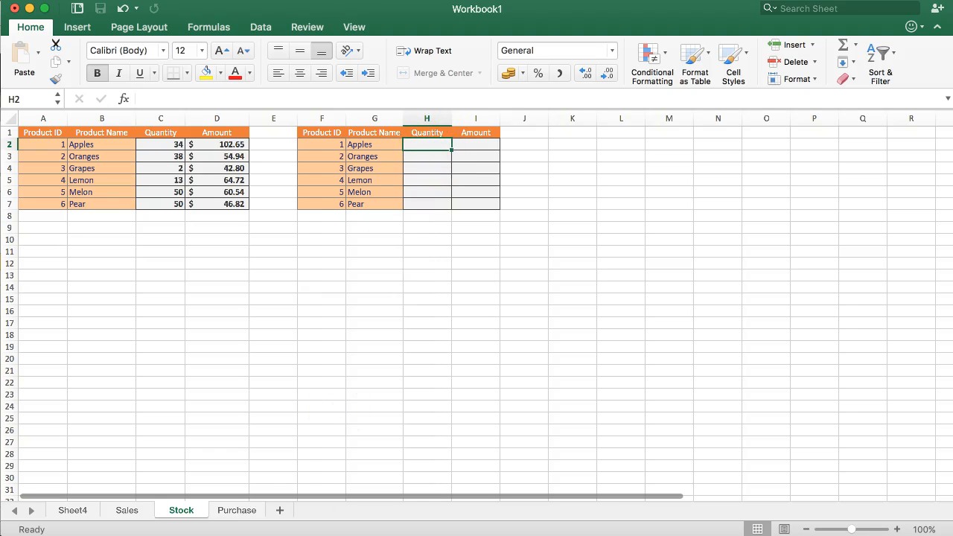
On the Purchase sheet, start a new table with the headers Order ID in H1 and Purchase Date in I1.
left_click(237, 510)
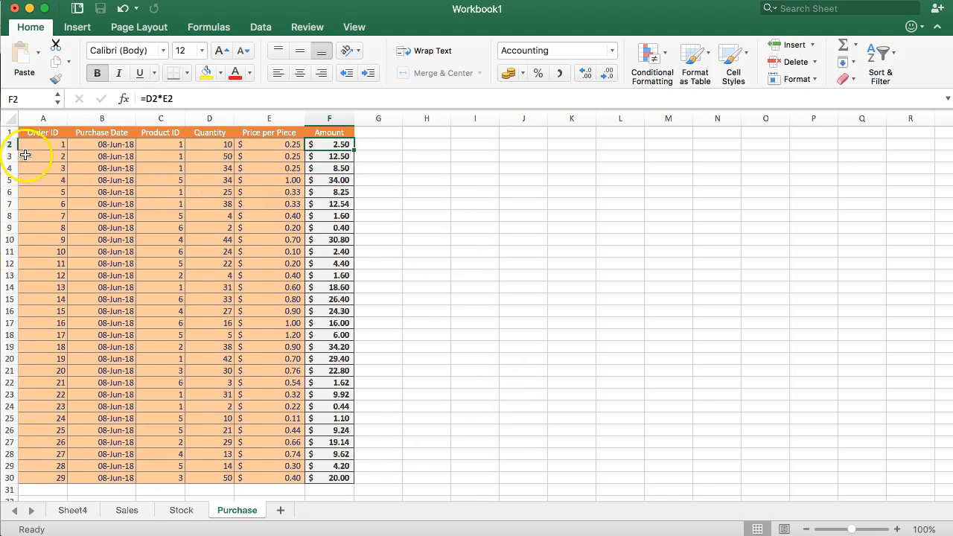
left_click(459, 138)
left_click(425, 134)
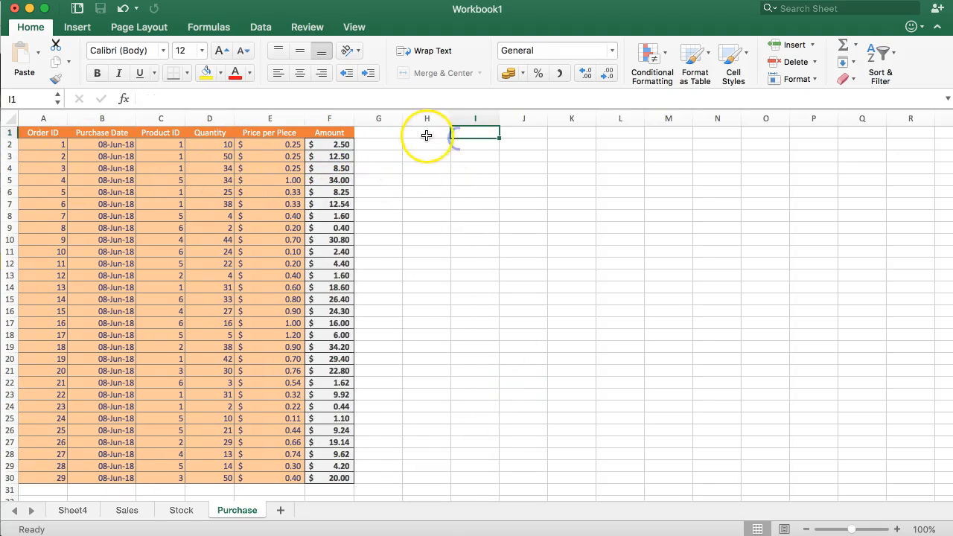
type("Order ID")
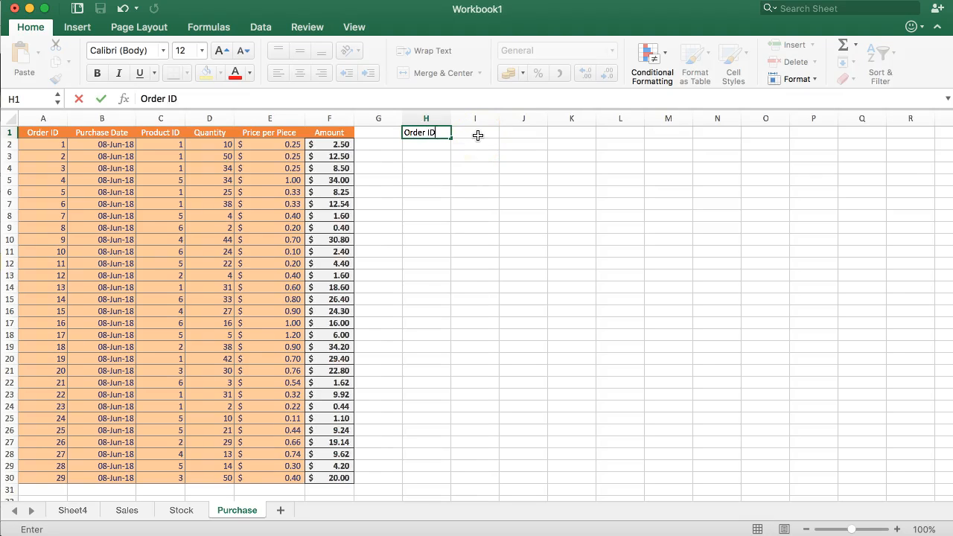
left_click(477, 135)
type("Purch")
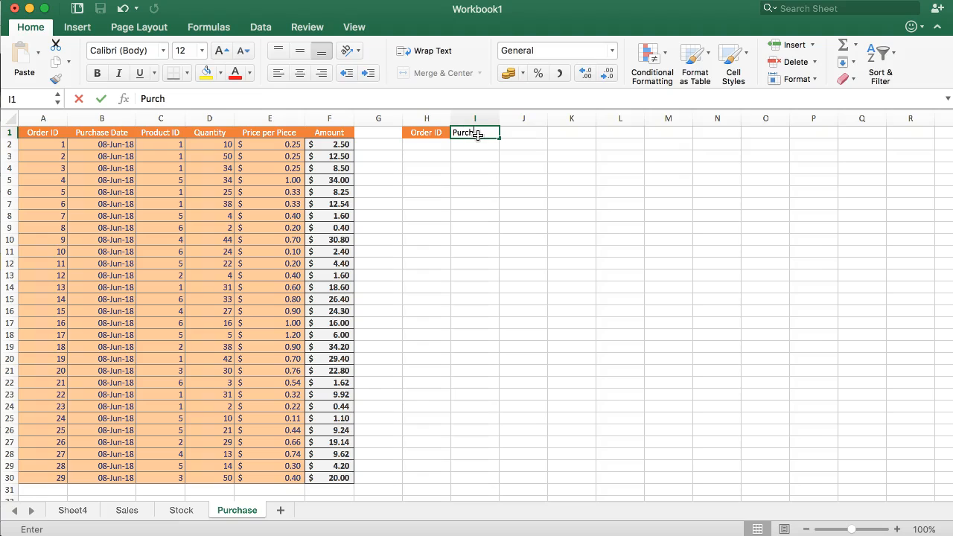
type("ase Date")
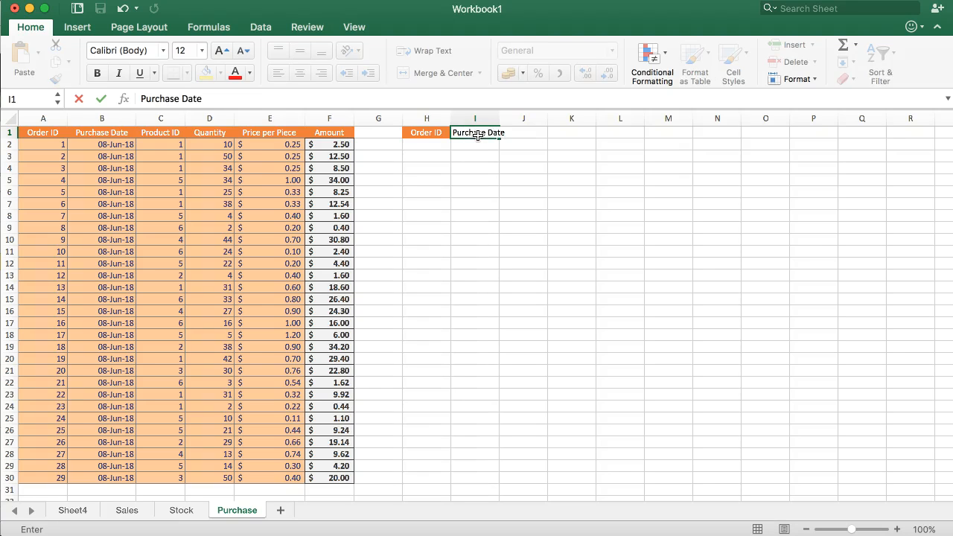
Add the headers Product ID in J1 and Quantity in K1.
key("Tab")
type("Product")
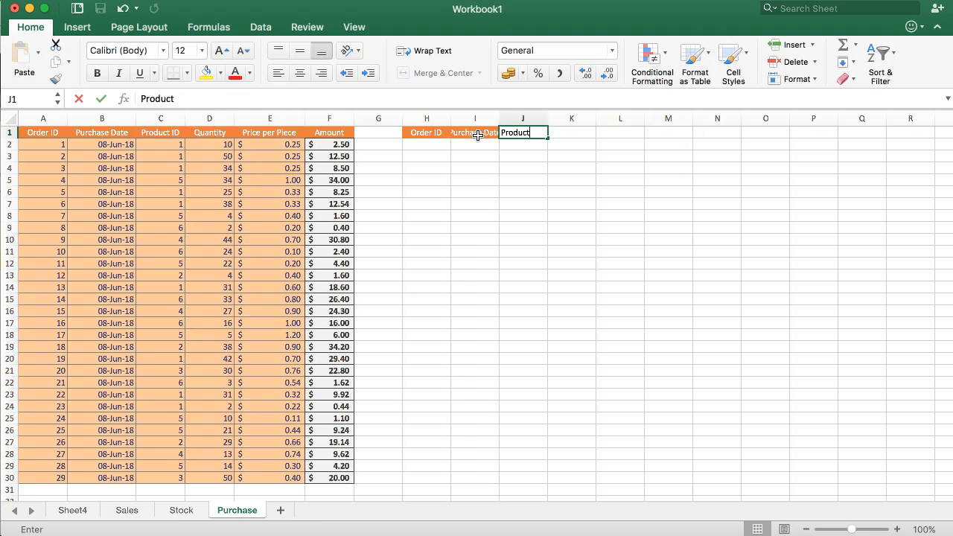
key("Tab")
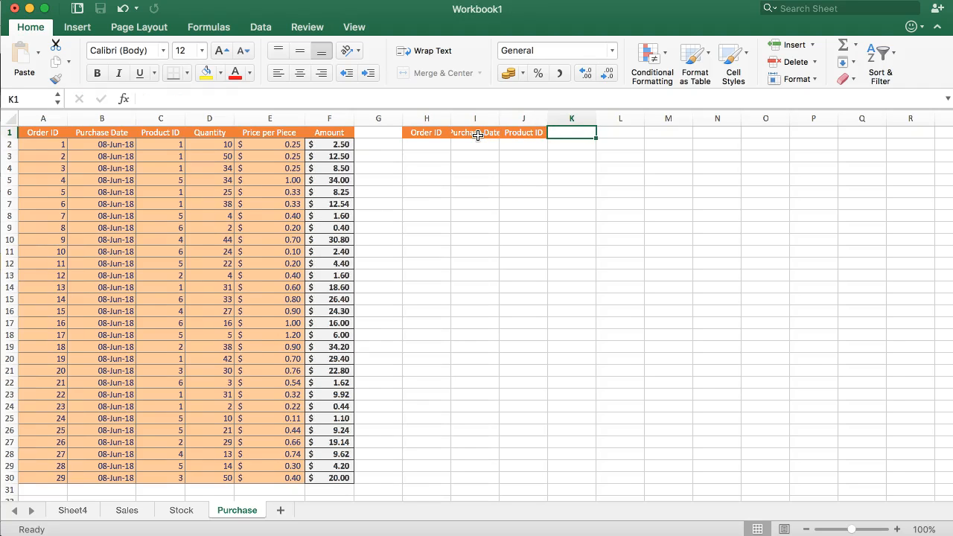
type("Quan")
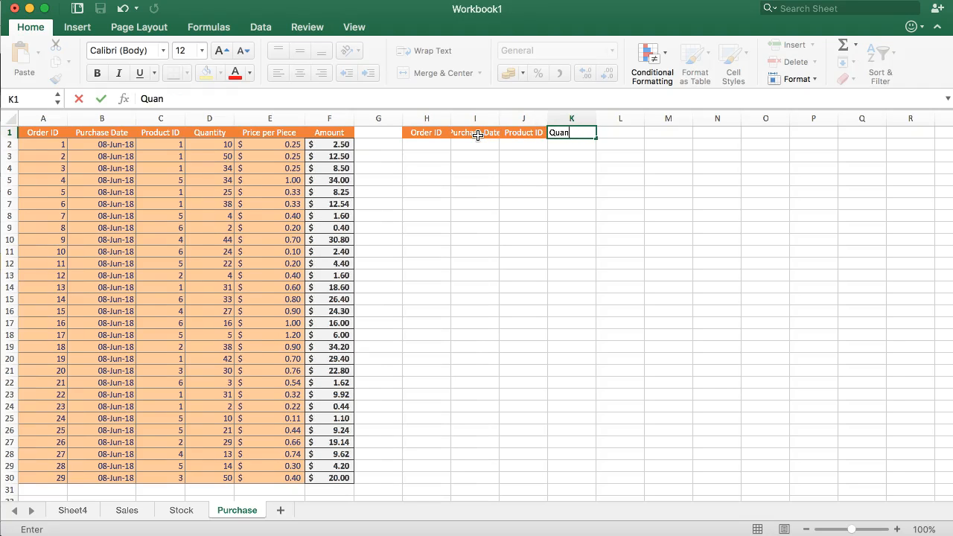
type("tity")
key("Tab")
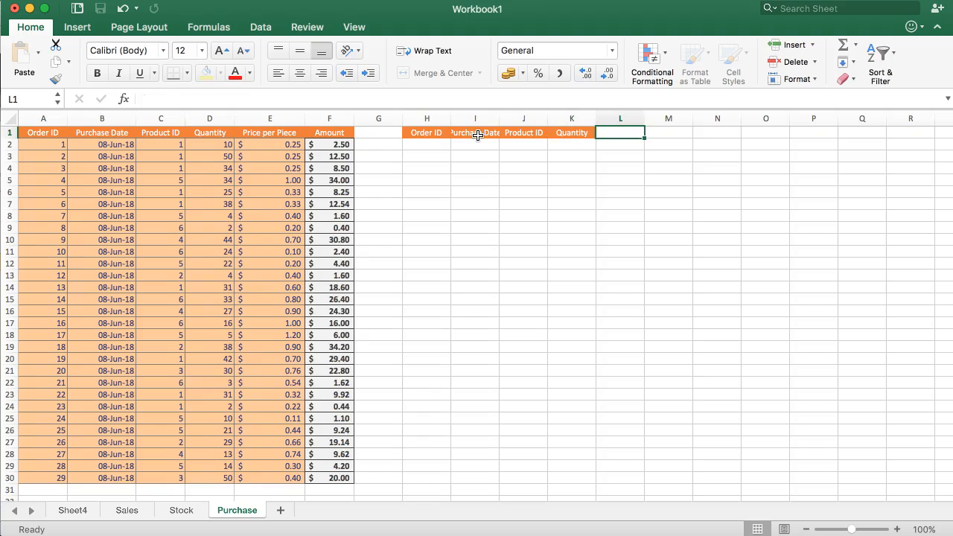
Complete the header row with Price per Unit in L1 and Amount in M1.
type("Price per U")
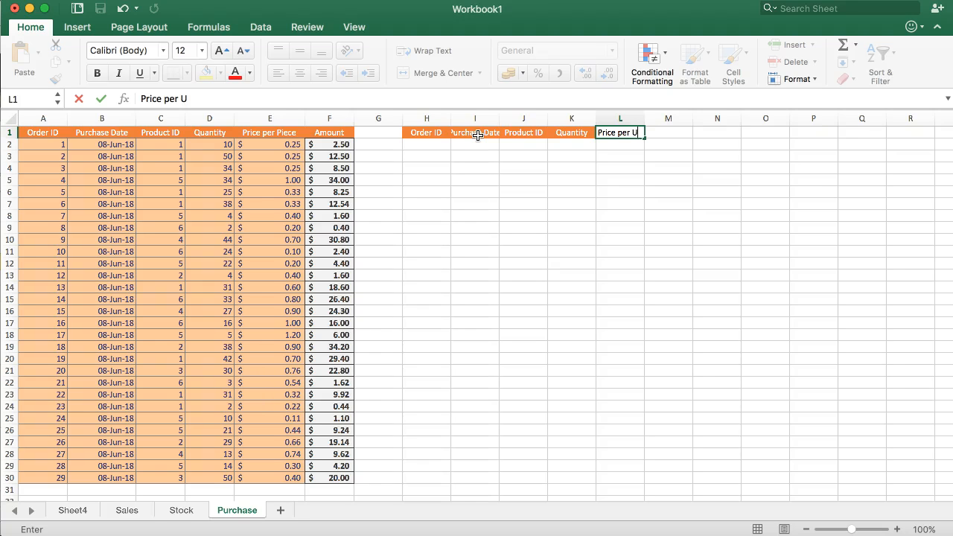
key("Return")
key("Right")
key("Right")
key("Right")
key("Right")
key("Up")
type("Amount")
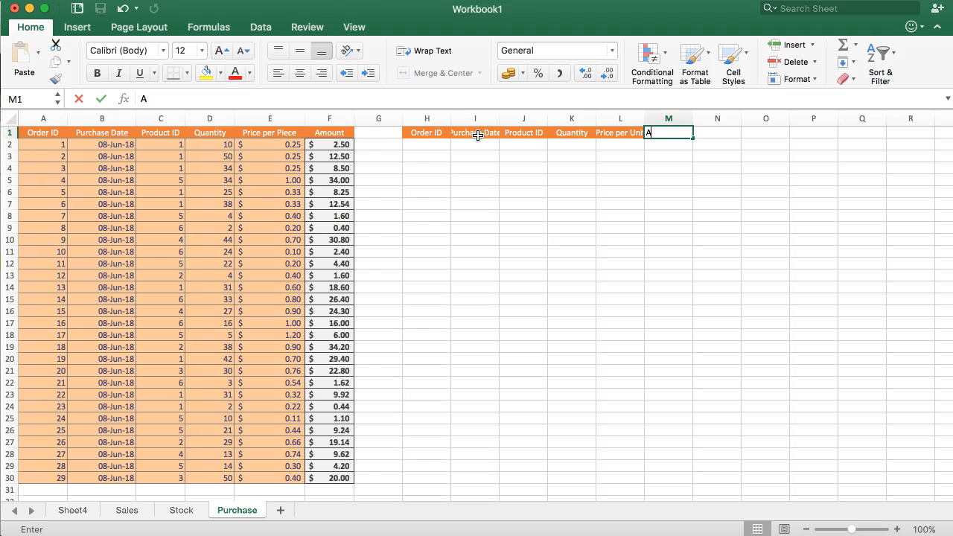
key("Return")
Widen columns L and I so that the Price per Unit and Purchase Date headers fit.
left_click_drag(645, 119, 670, 119)
double_click(500, 118)
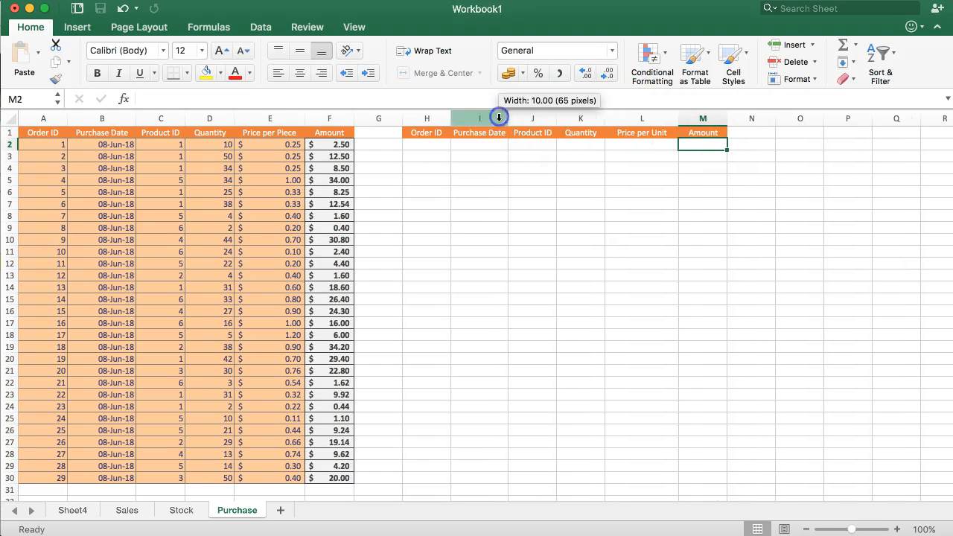
left_click_drag(507, 120, 514, 171)
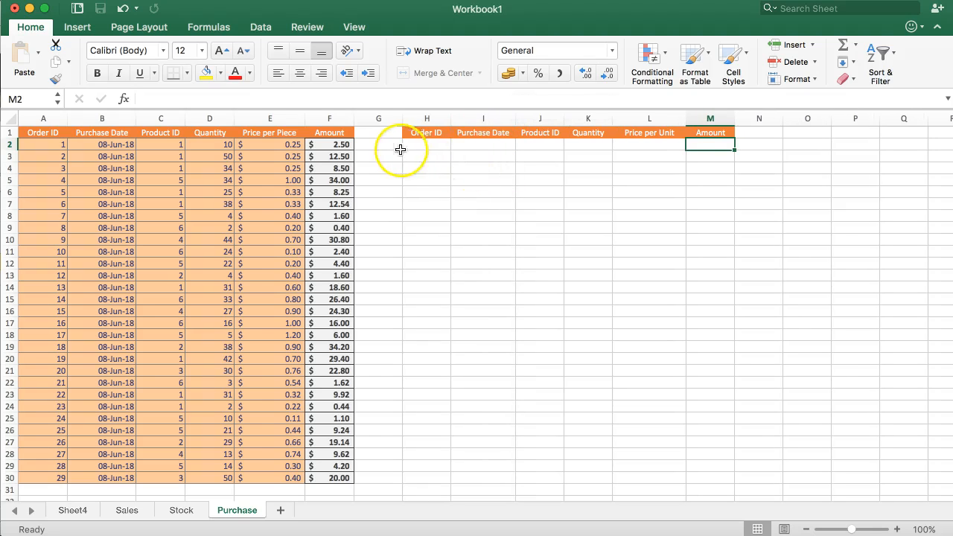
Fill the new table's Order ID cells H2:H30 with the numbers 1 to 29.
left_click(407, 145)
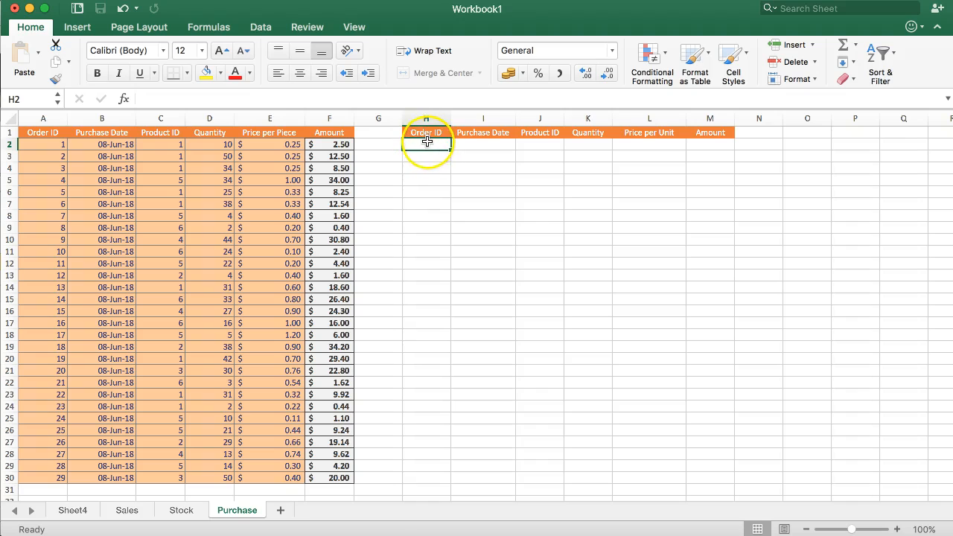
left_click(425, 141)
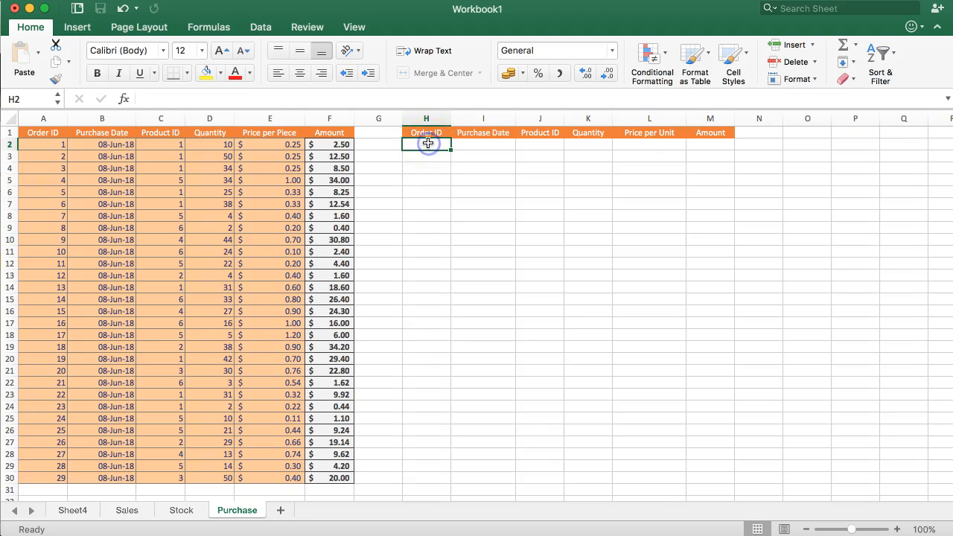
type("1")
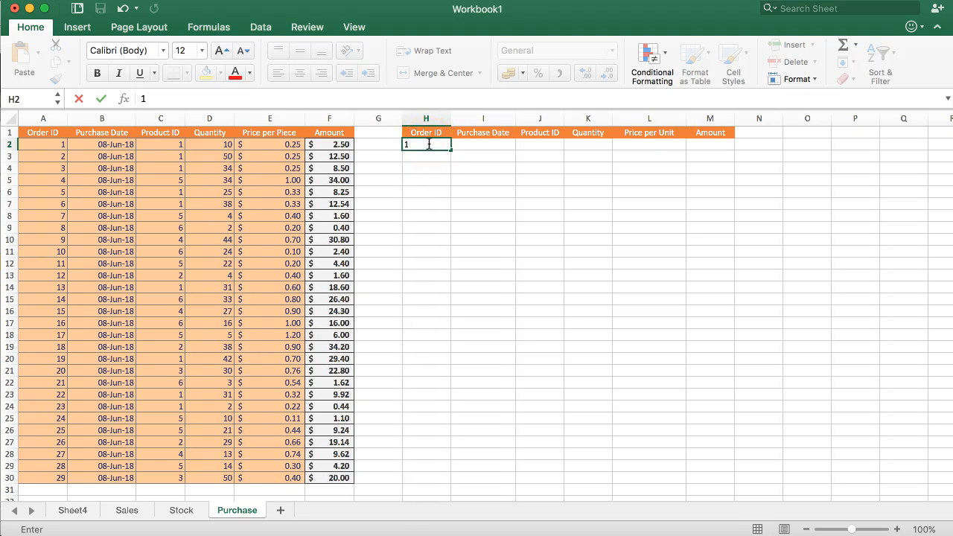
key("Return")
left_click(428, 144)
left_click_drag(450, 149, 448, 476)
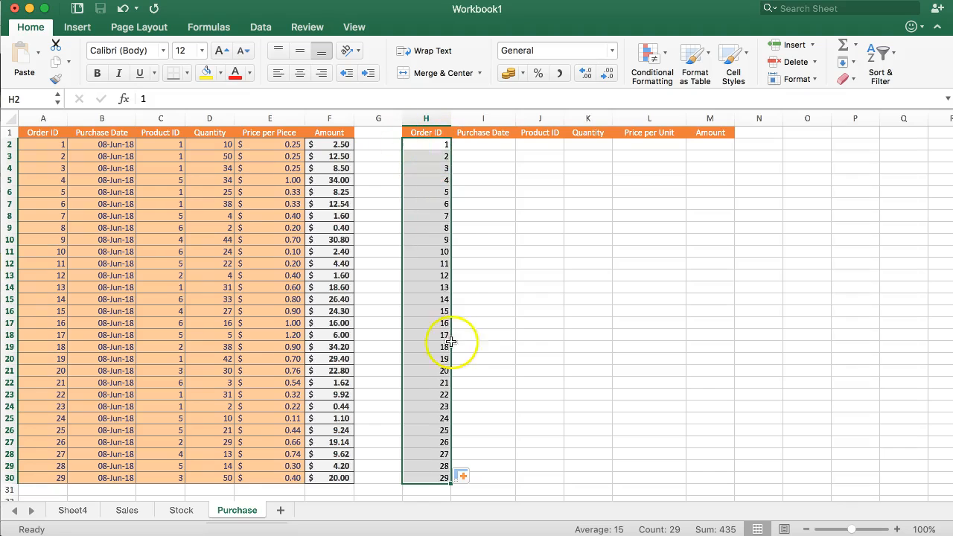
Enter the date 8-6-2018 in I2 and fill consecutive daily dates down to I30.
left_click_drag(480, 157, 481, 149)
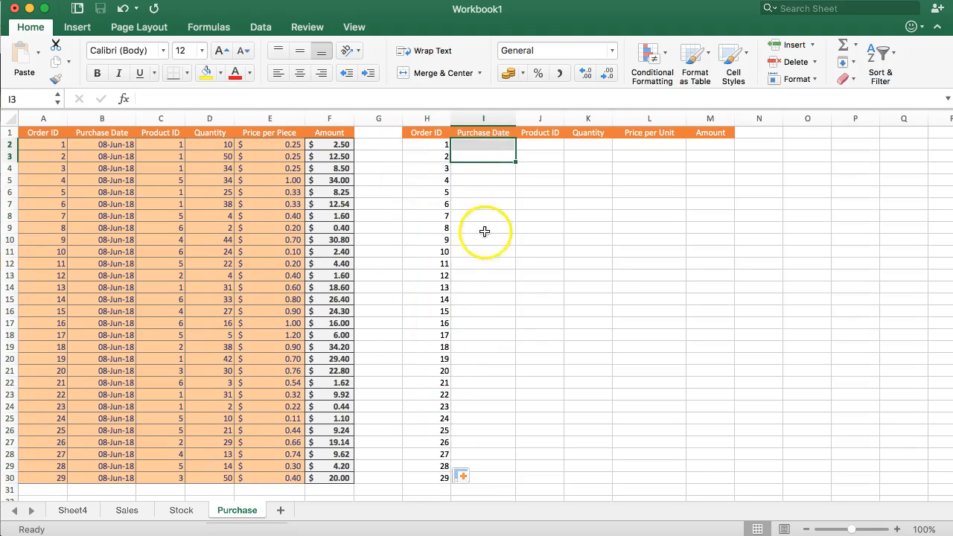
left_click(484, 145)
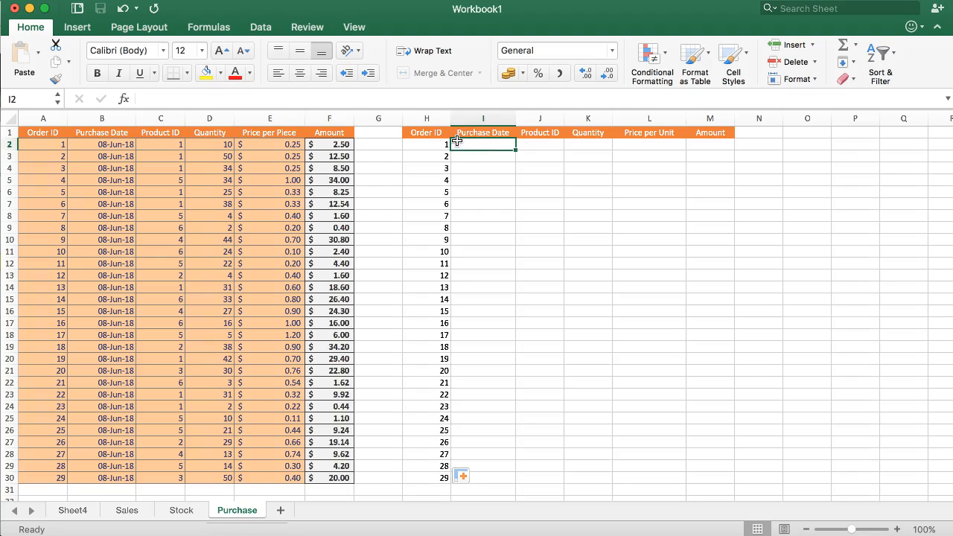
left_click(481, 145)
type("8-6-2018")
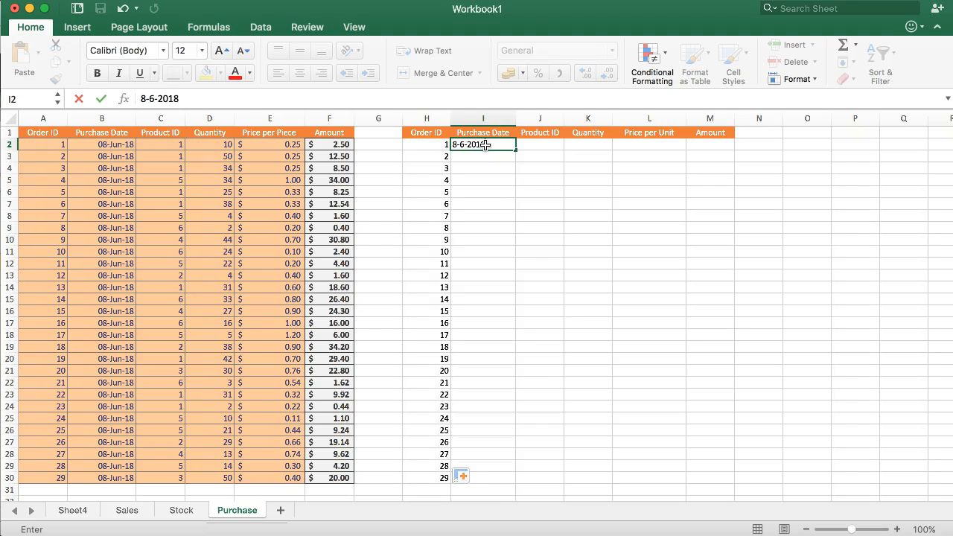
key("Return")
left_click(486, 144)
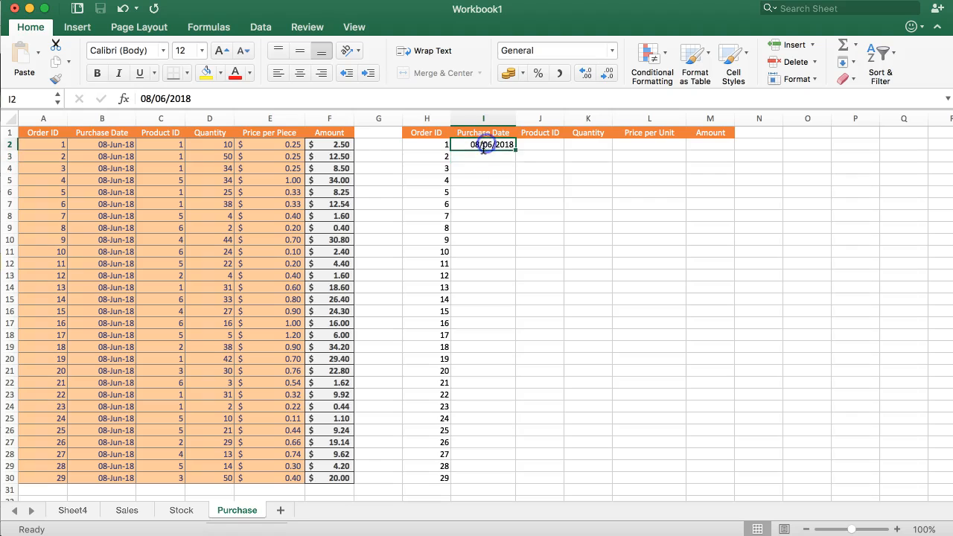
left_click_drag(515, 151, 497, 481)
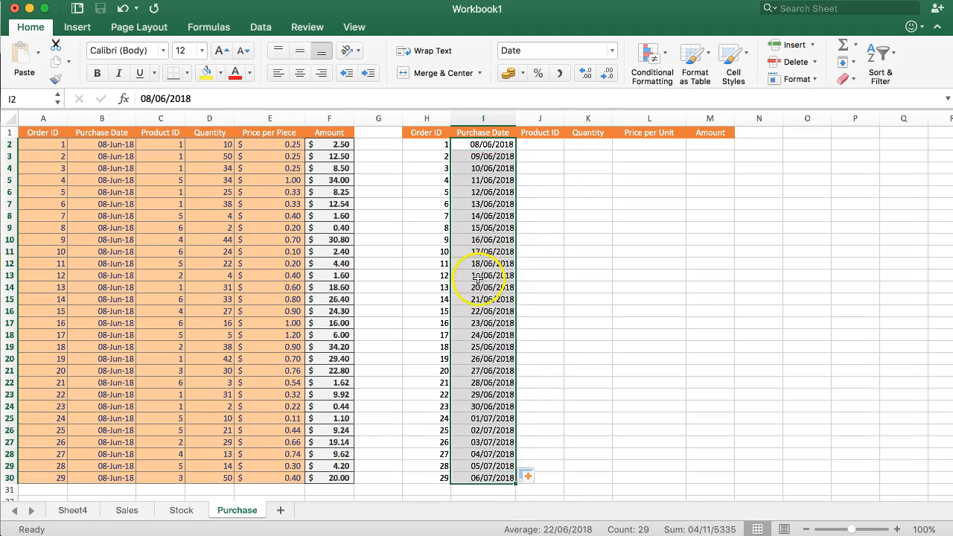
Enter =RANDBETWEEN(1,6) in the Product ID cell J2 and fill the formula down to J30.
left_click(539, 143)
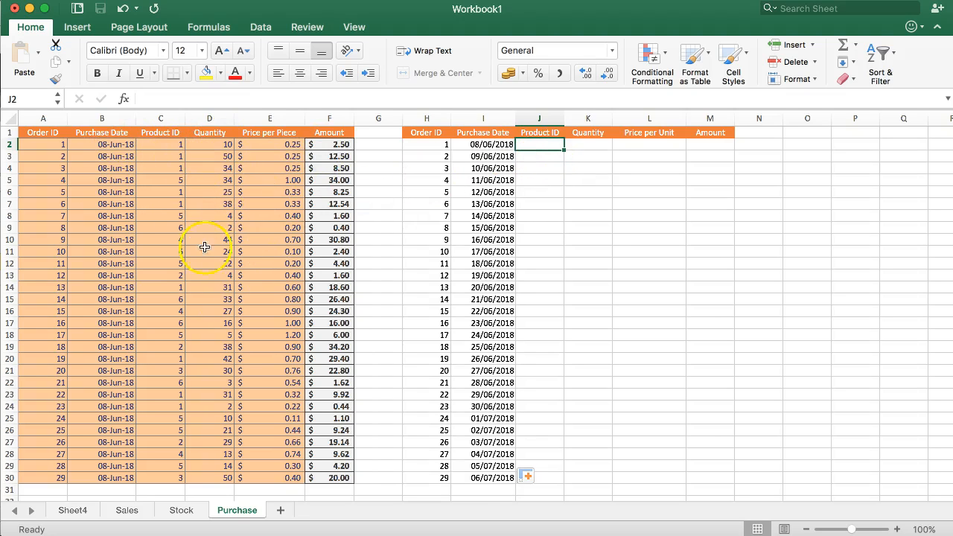
left_click(558, 147)
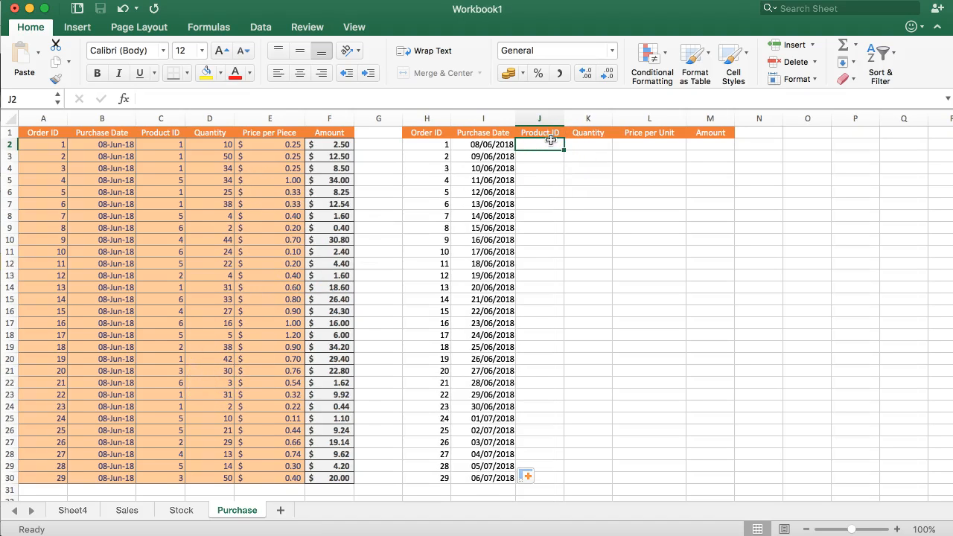
left_click_drag(551, 140, 549, 449)
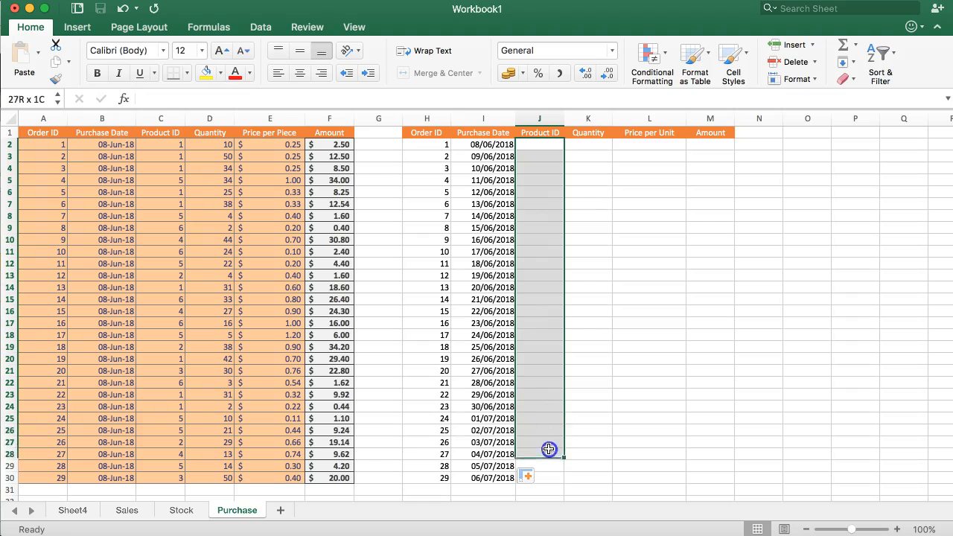
left_click(525, 152)
left_click(526, 145)
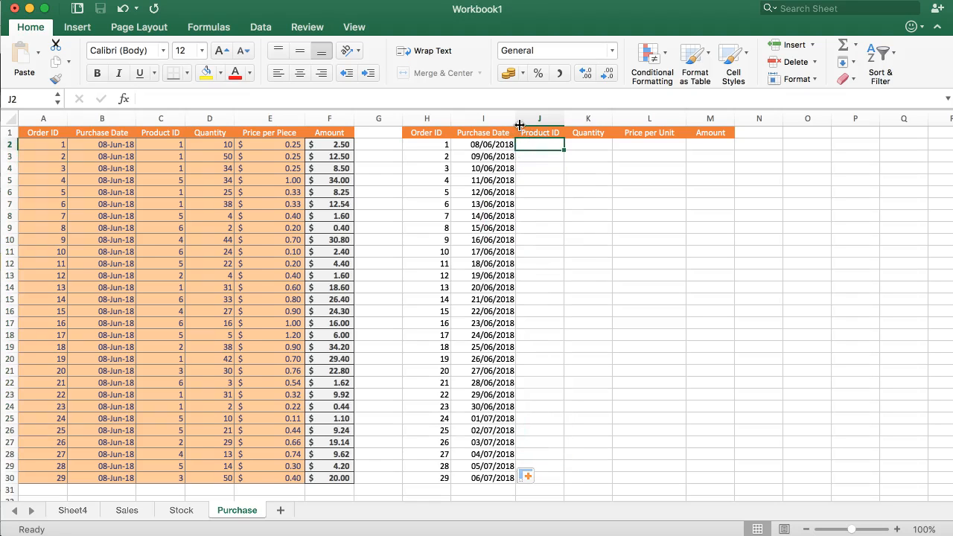
type("=R")
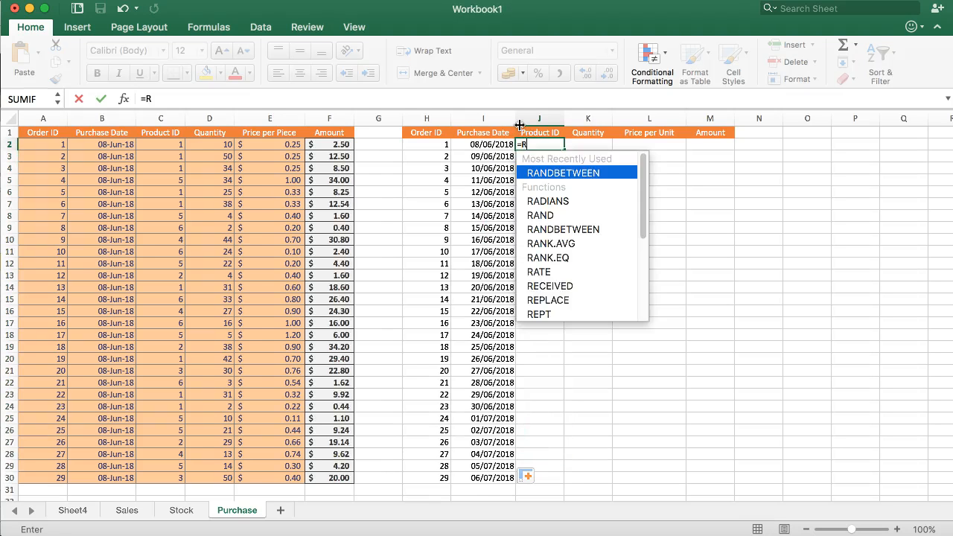
type("ANDBET")
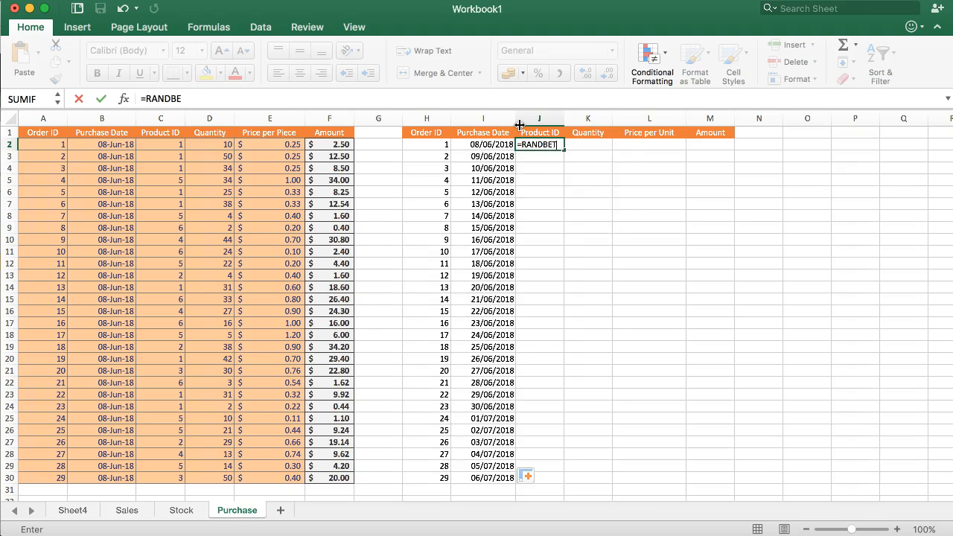
type("WEEN(1,6")
key("Return")
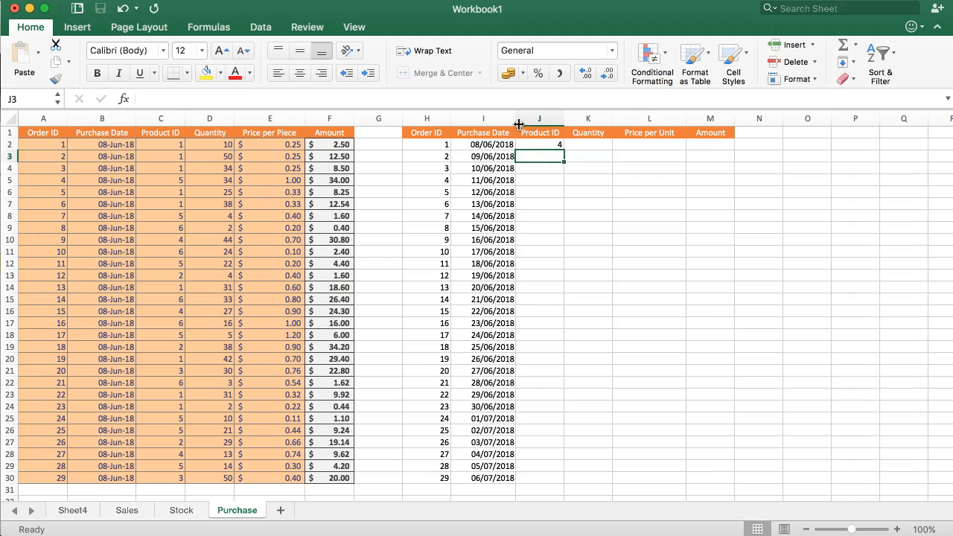
left_click(544, 148)
double_click(559, 149)
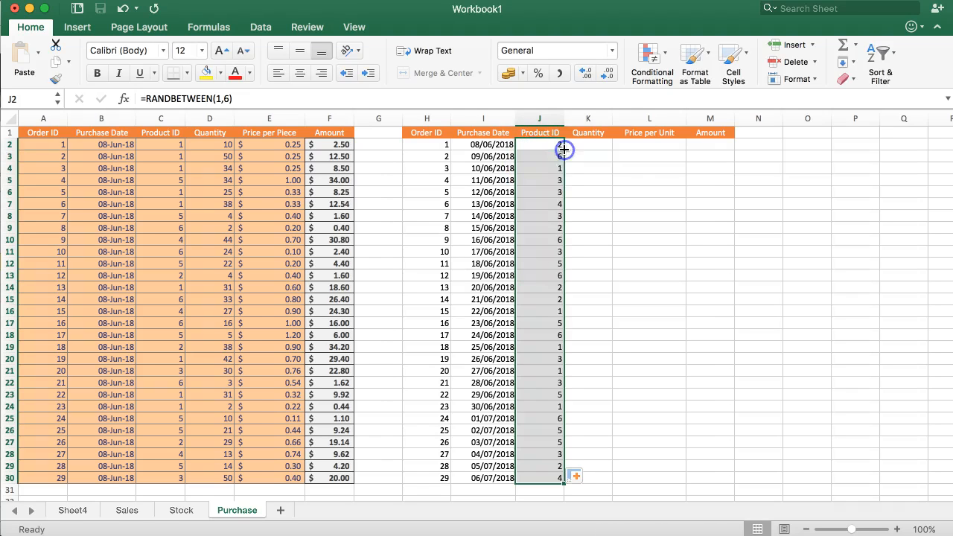
Replace the random Product ID formulas in J2:J30 with their fixed values using Paste Special Values.
key("super+c")
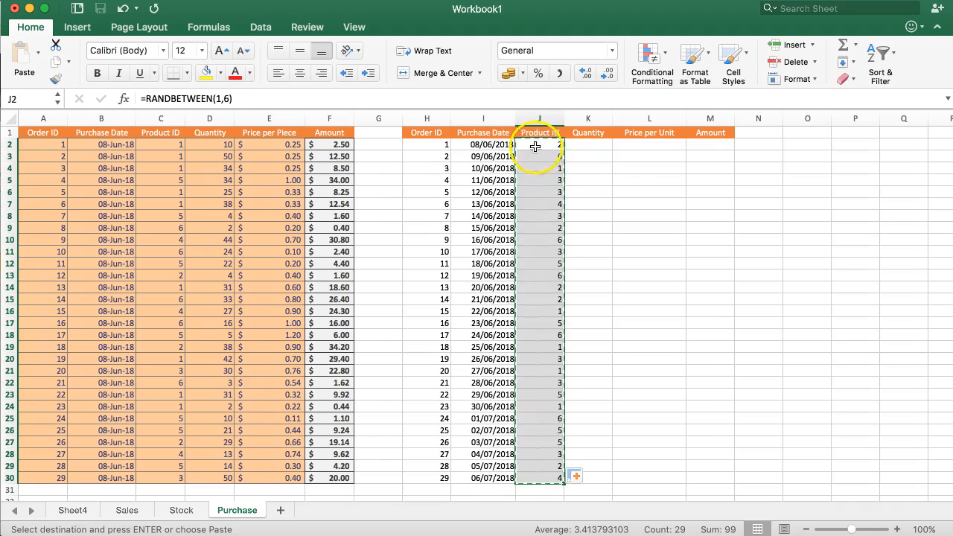
right_click(537, 146)
left_click(557, 196)
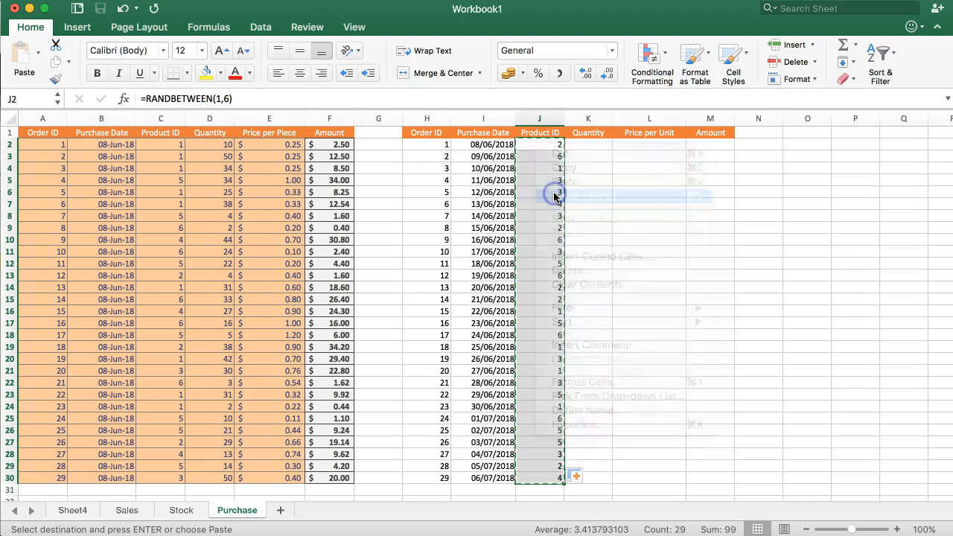
left_click(462, 128)
left_click(662, 327)
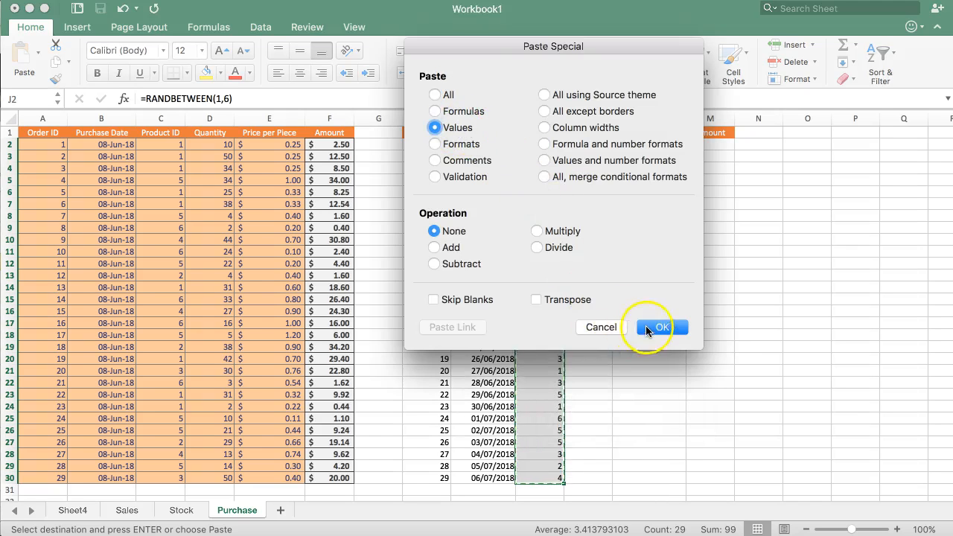
Enter =RANDBETWEEN(100, 500) in the Quantity cell K2 and fill the formula down to K30.
left_click(582, 146)
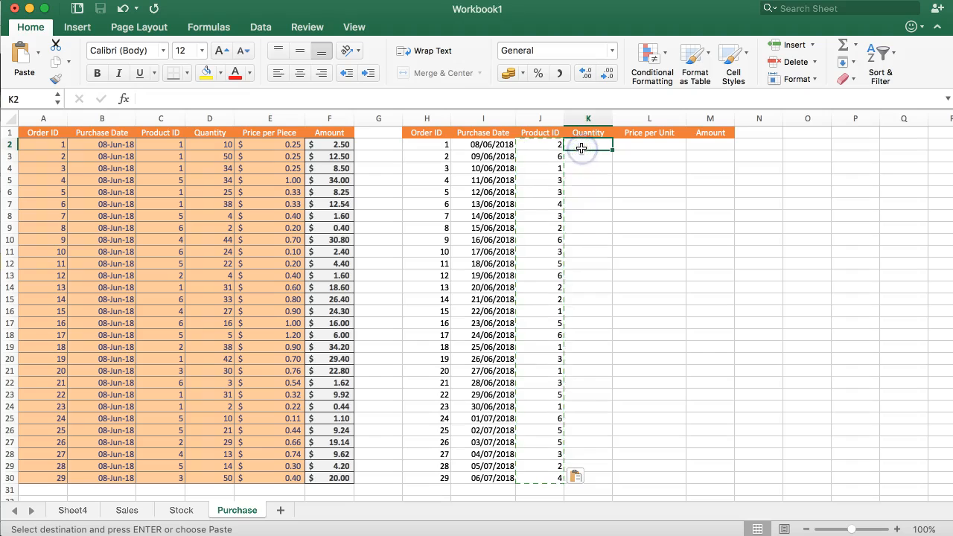
type("=RAND")
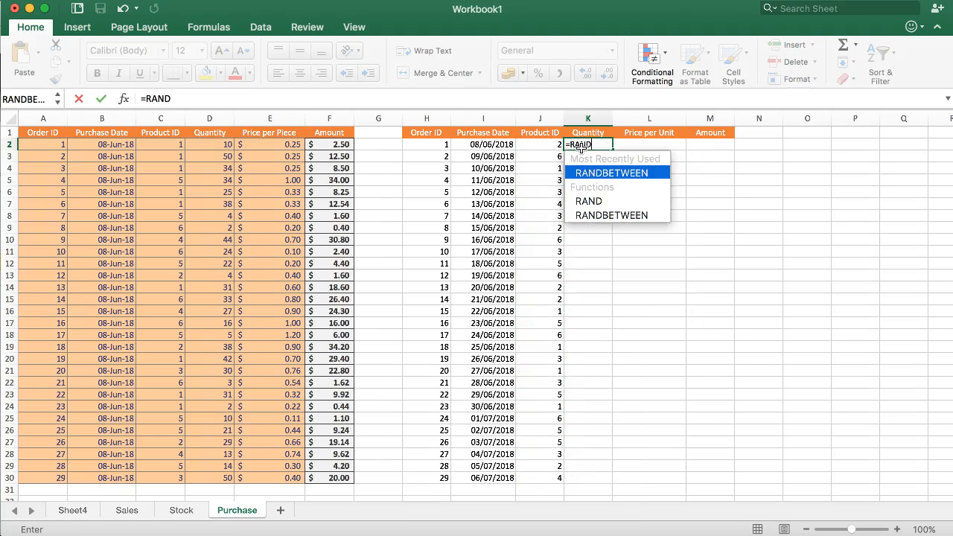
type("BETWEEN(")
key("BackSpace")
type("(")
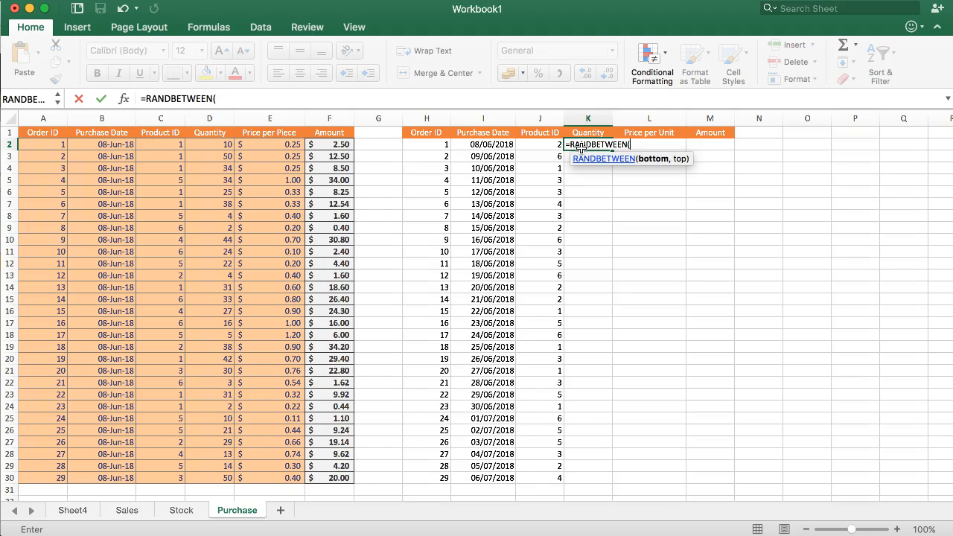
type("100,")
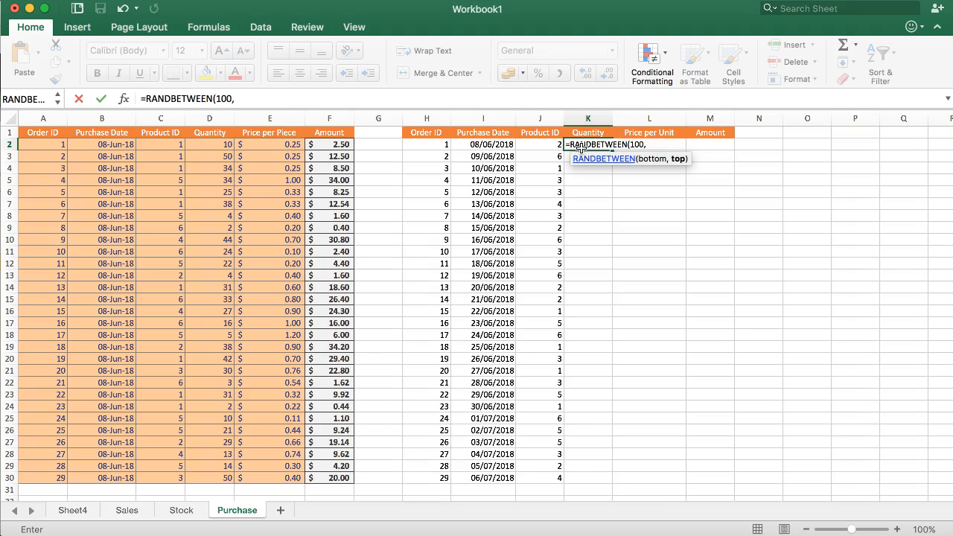
type(" 500)")
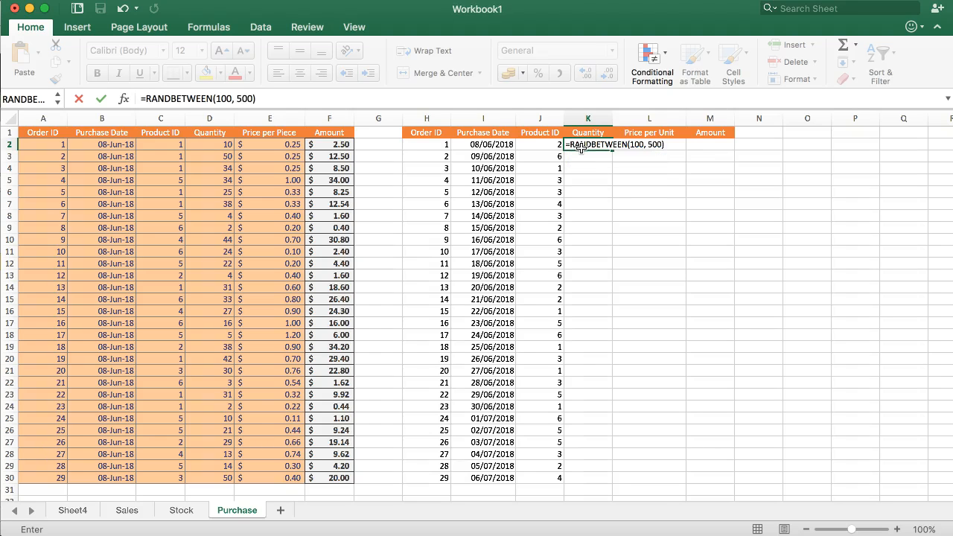
key("Return")
left_click(586, 144)
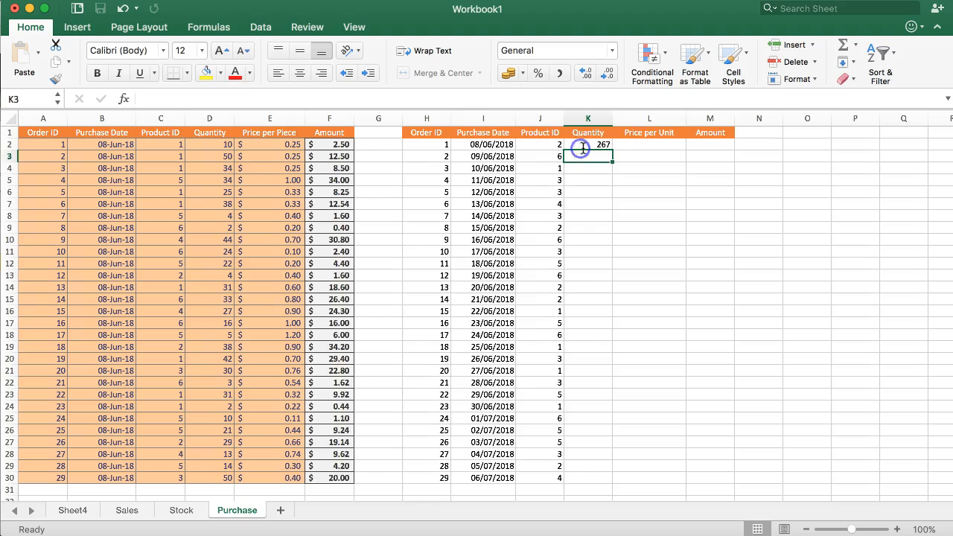
double_click(611, 150)
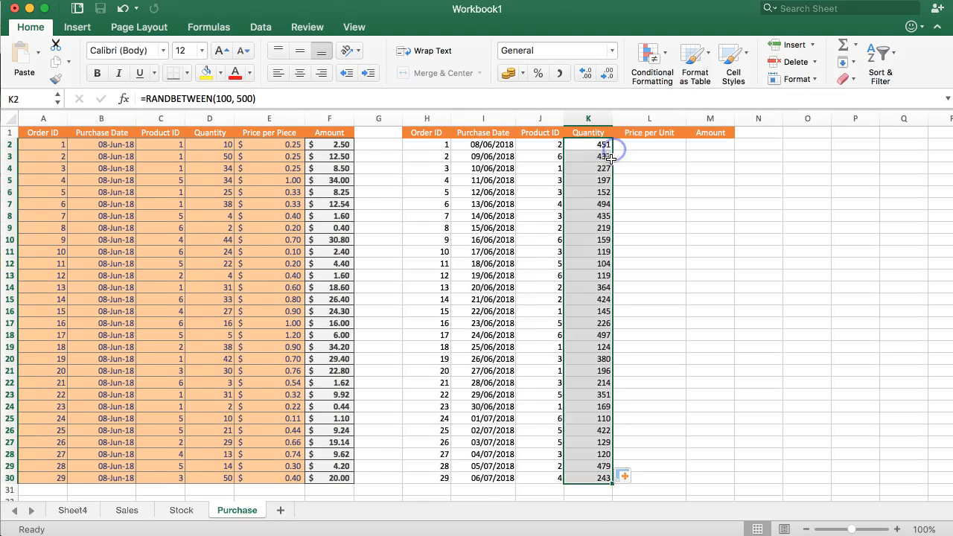
Replace the random Quantity formulas in K2:K30 with their fixed values using Paste Special Values.
key("super+c")
right_click(592, 142)
left_click(617, 192)
left_click(552, 131)
left_click(760, 330)
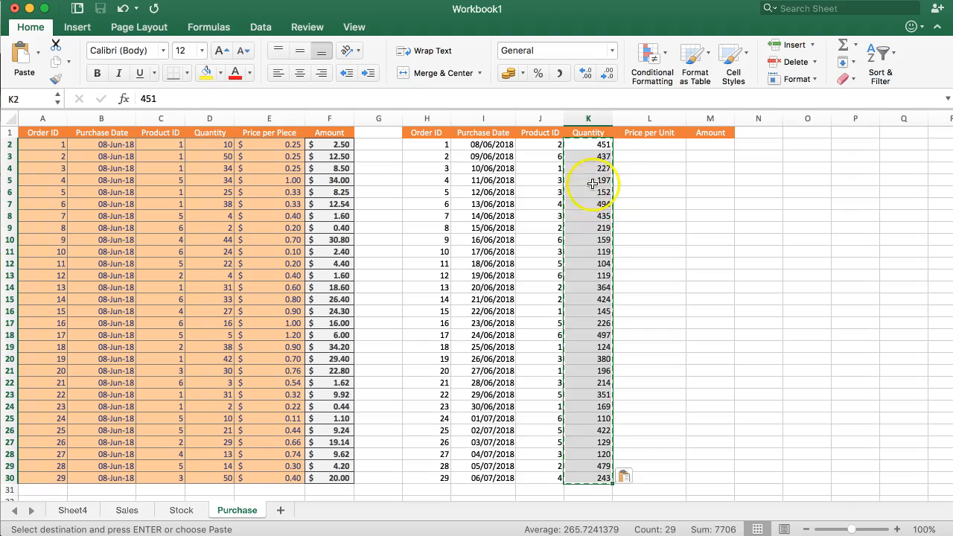
Undo the values-only paste in K2:K30 to check how the random formulas recalculate, and restore the fixed Quantity values.
key("super+z")
key("Escape")
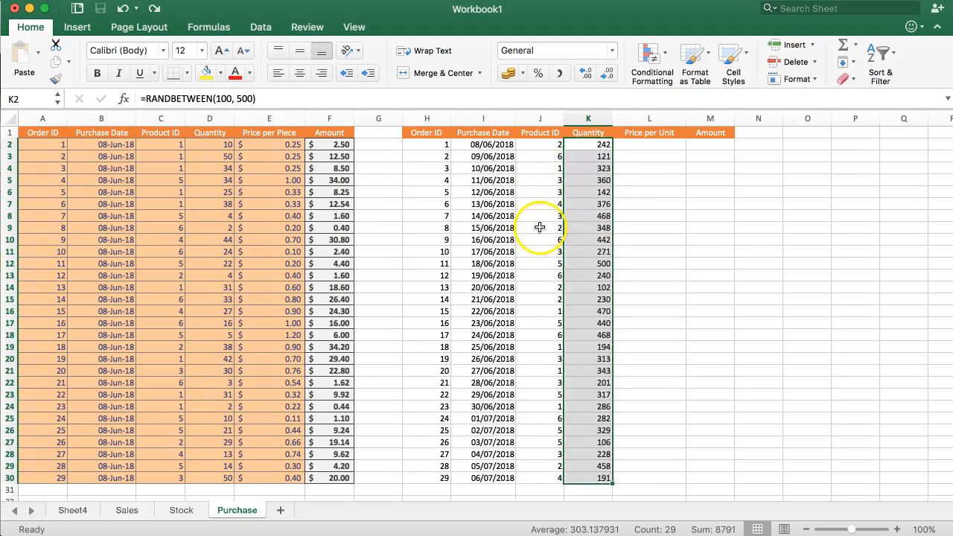
left_click(541, 226)
key("Down")
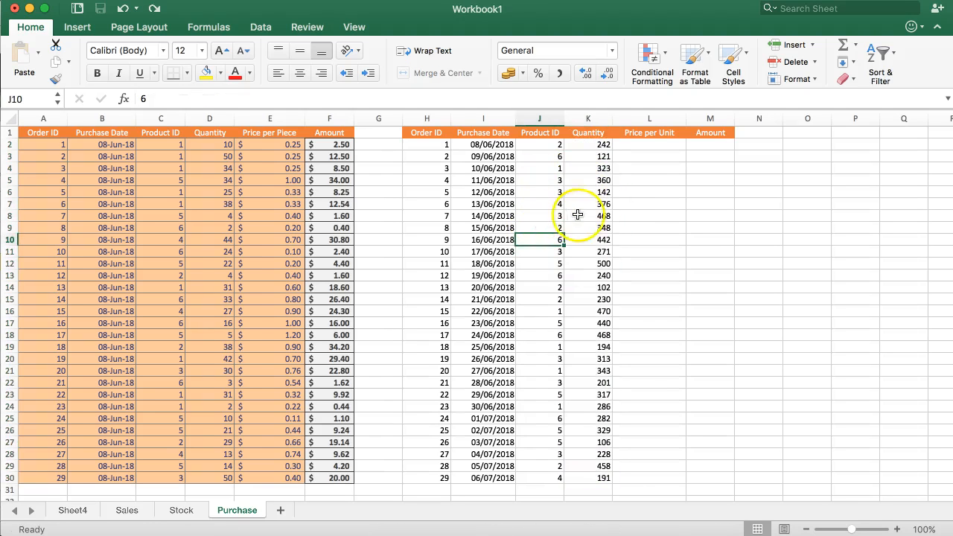
left_click(575, 227)
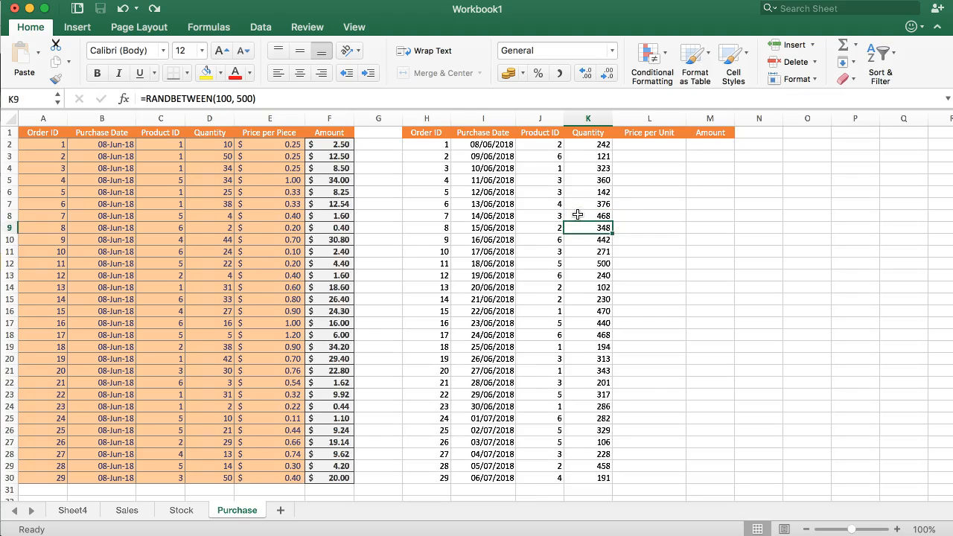
key("super+z")
key("super+y")
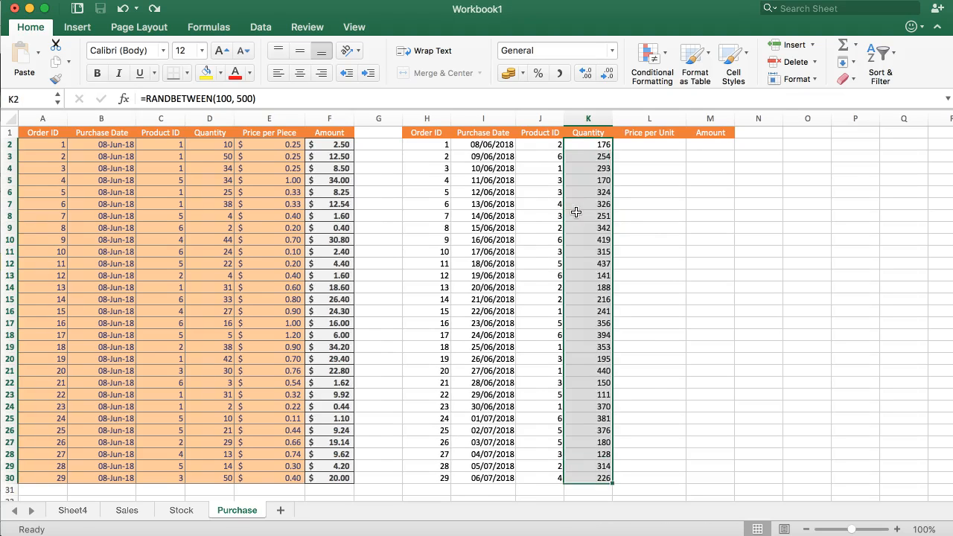
key("super+c")
key("super+shift+v")
left_click(629, 208)
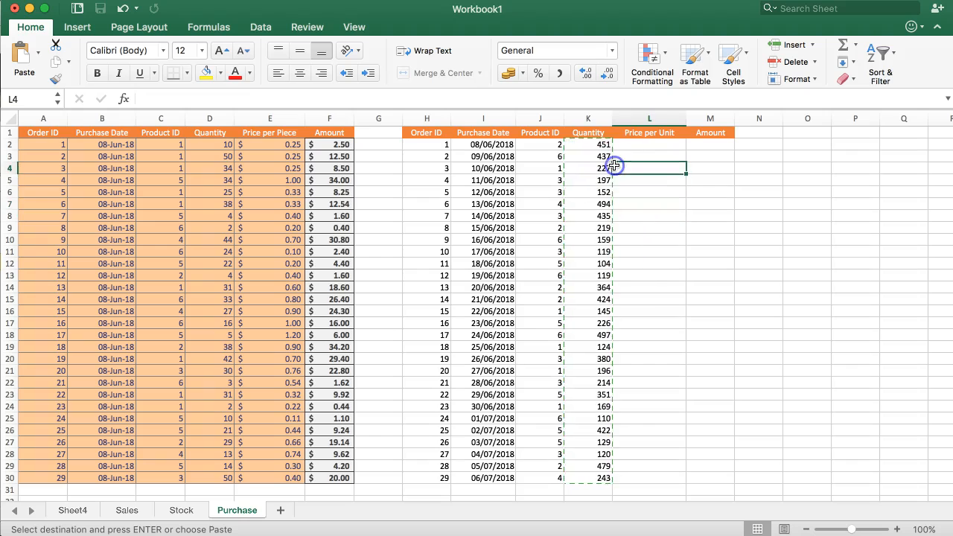
left_click(591, 150)
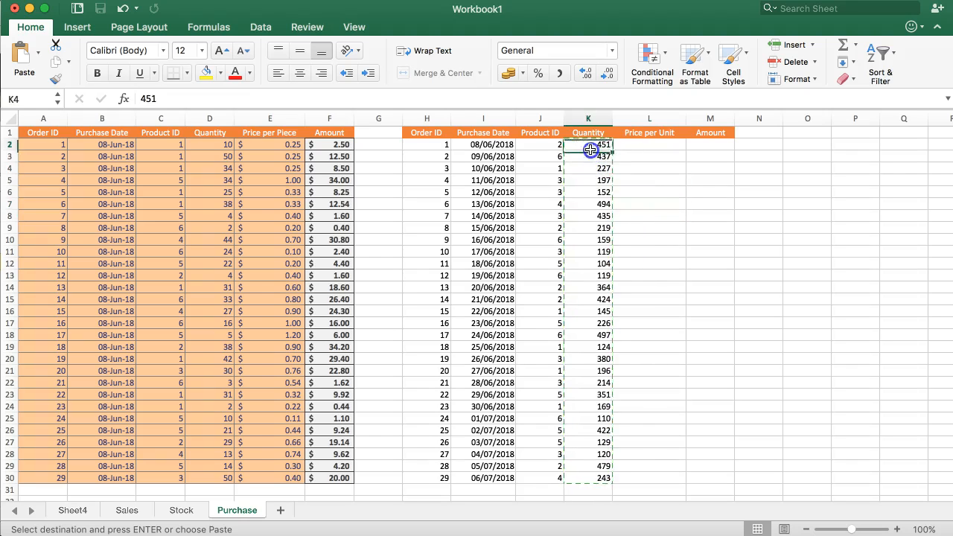
Copy the Price per Piece cells E2:E30 into the Price per Unit column starting at L2.
left_click(633, 148)
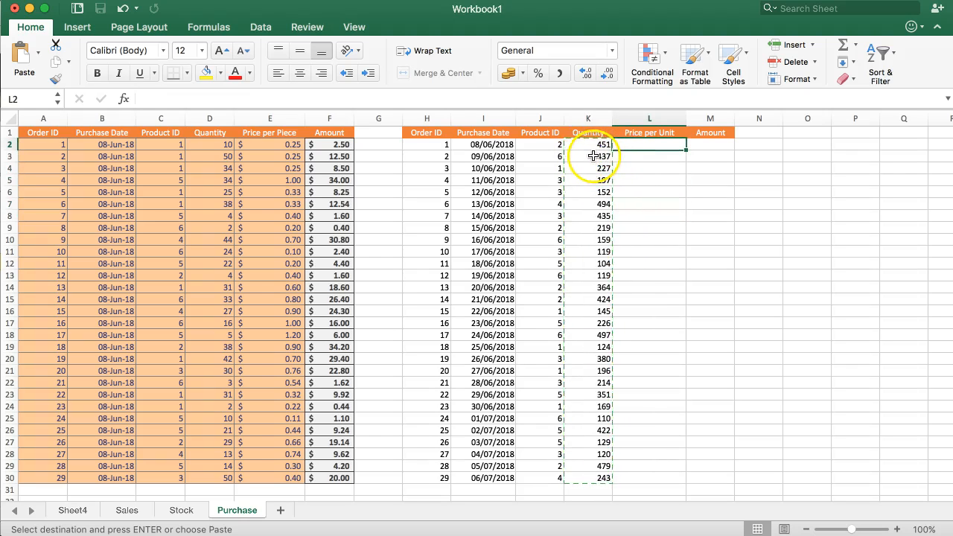
left_click(641, 172)
left_click(642, 145)
left_click_drag(282, 146, 282, 477)
key("super+c")
left_click(632, 146)
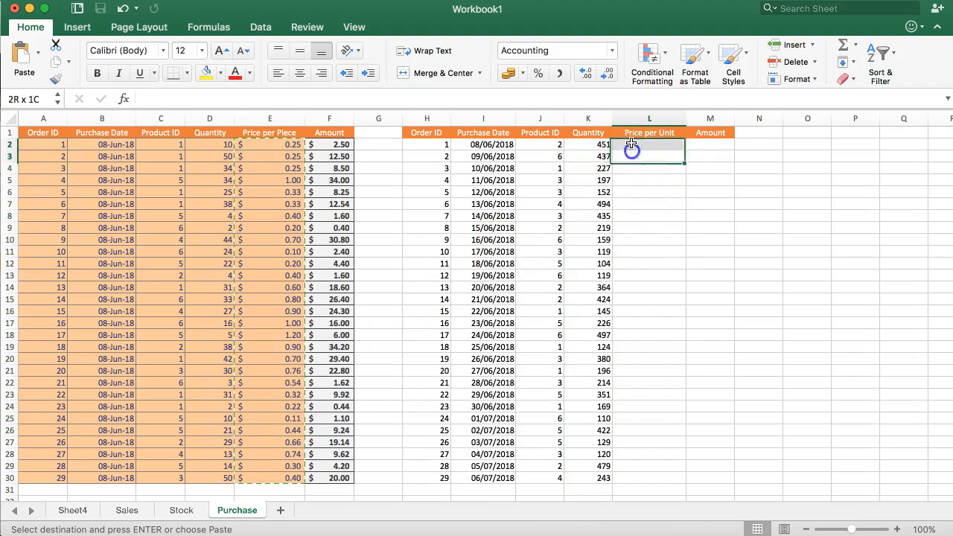
key("super+v")
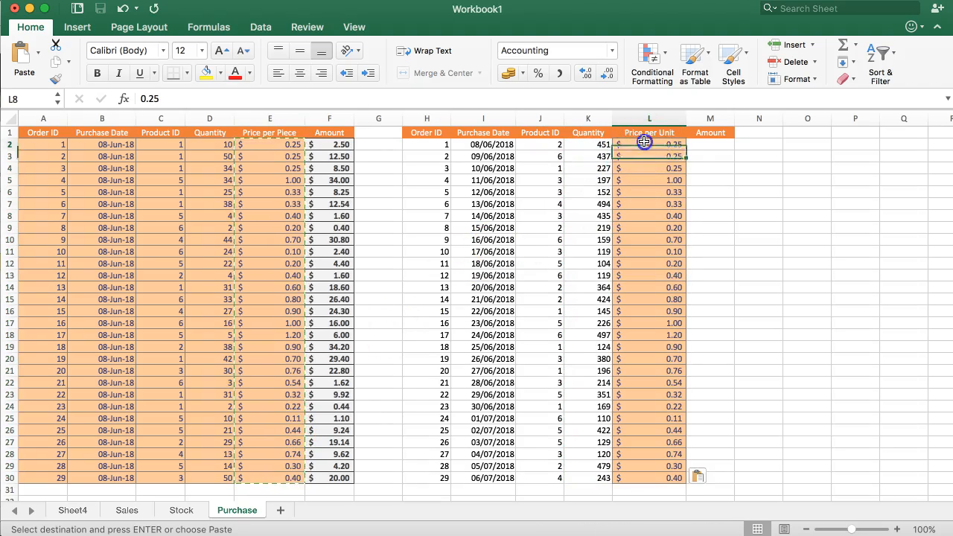
Replace the pasted price in the Price per Unit cell L2 with the formula =RAND().
double_click(149, 98)
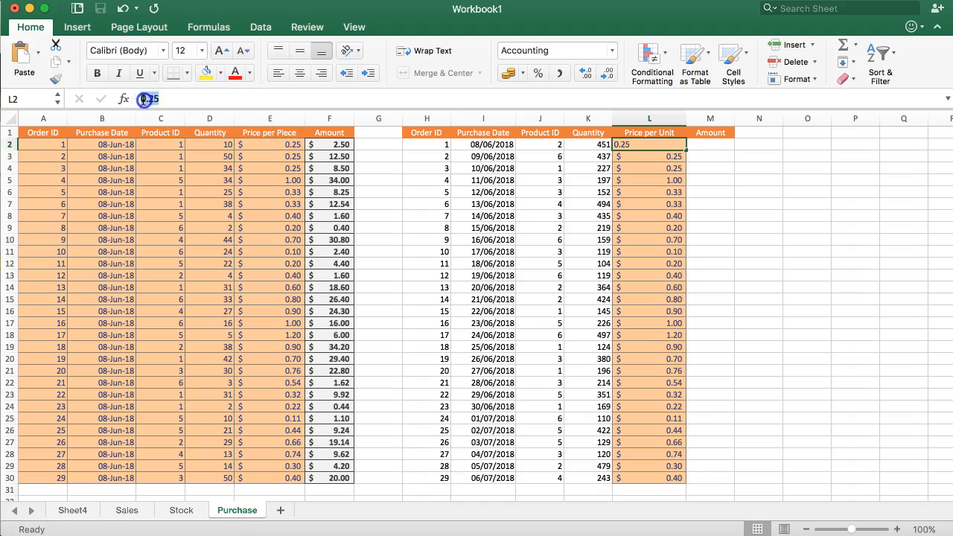
type("=RAN")
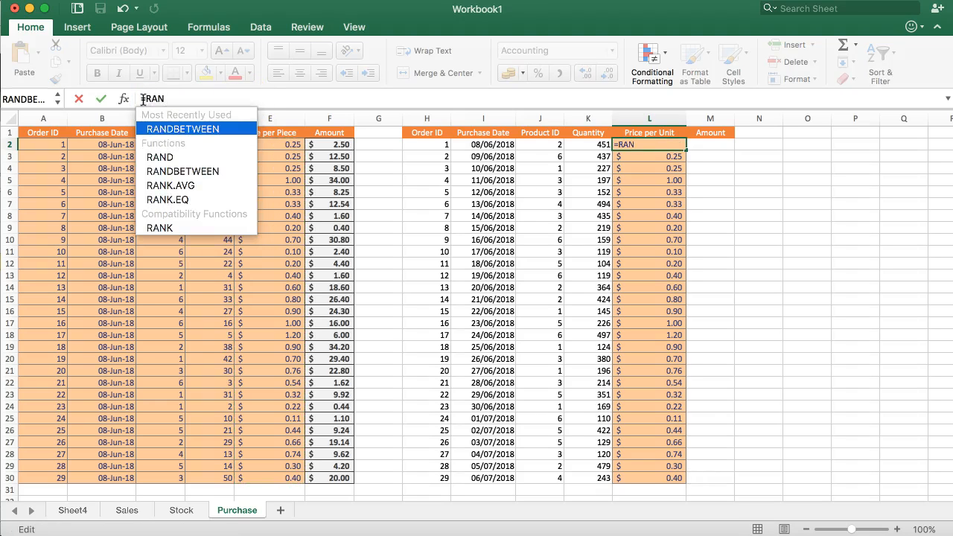
type("D")
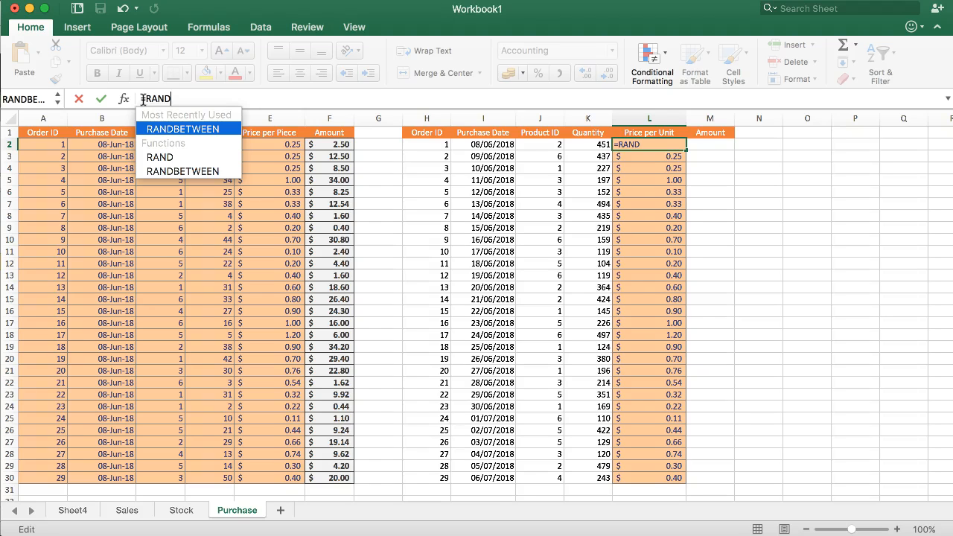
type("(")
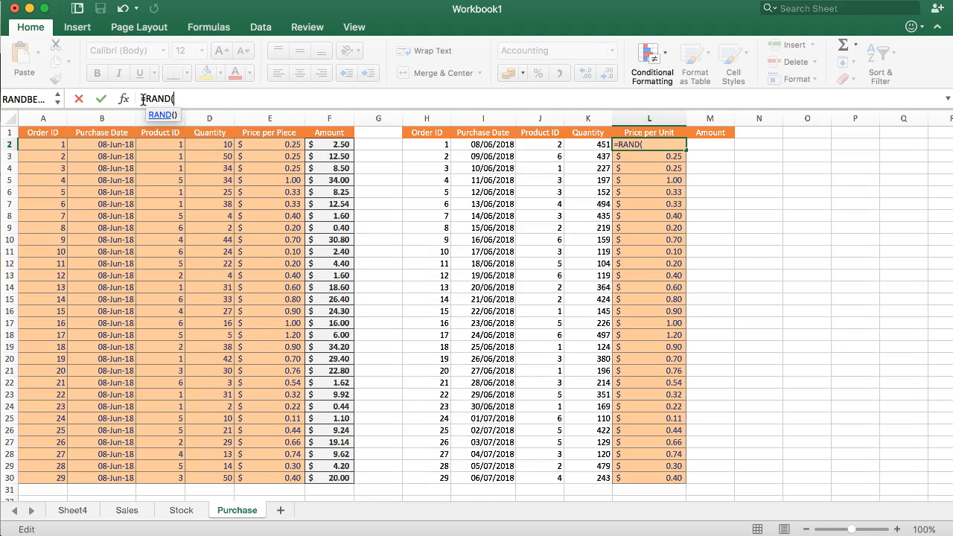
type(")")
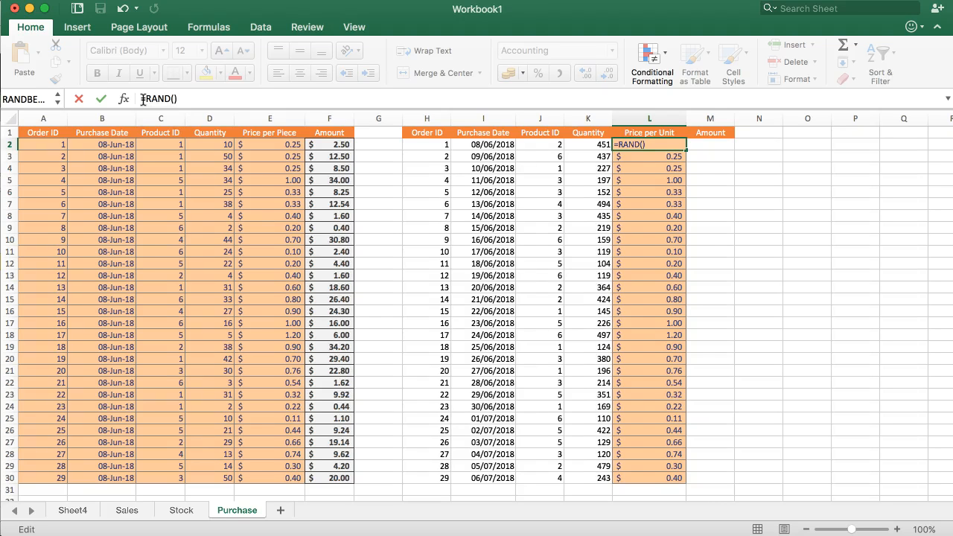
key("Return")
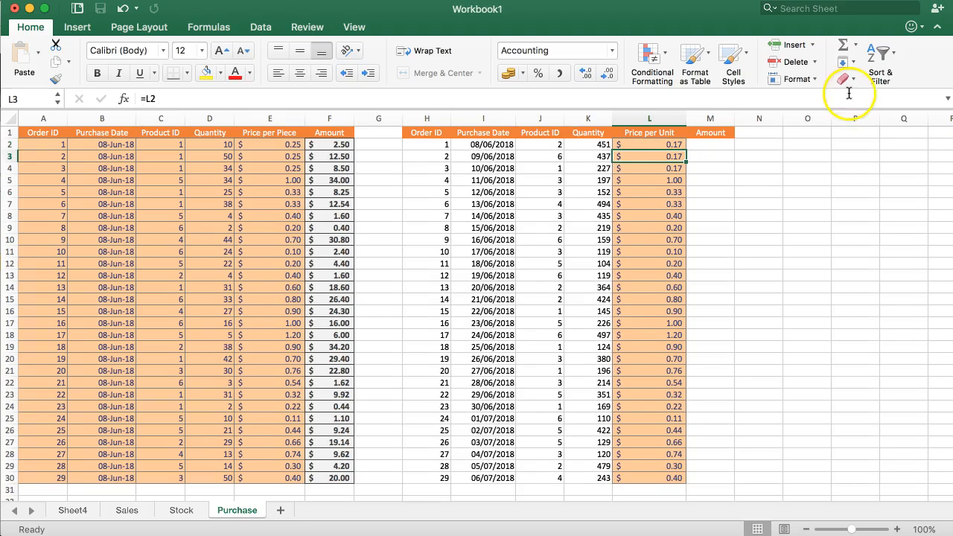
left_click(649, 143)
key("Return")
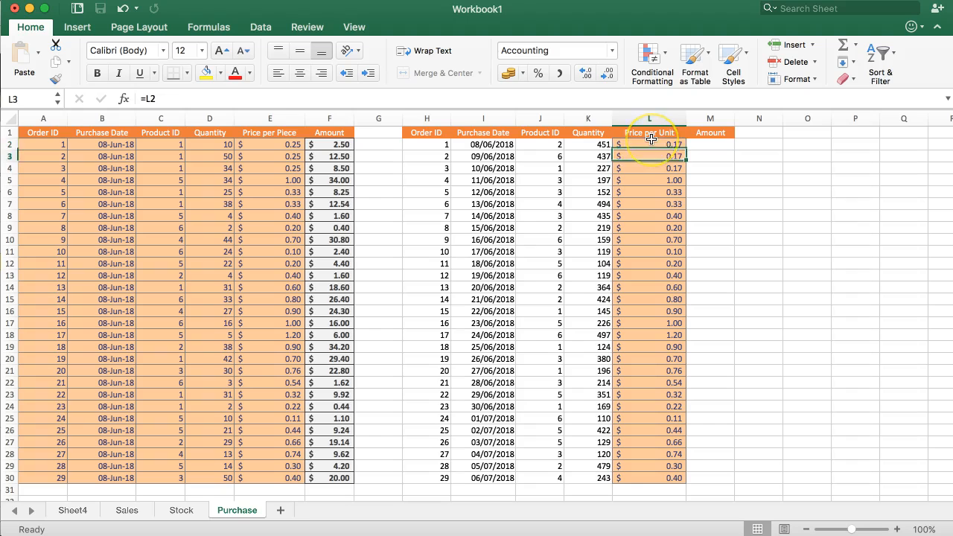
Change the formula in L2 to =RAND()*10 and fill it down the Price per Unit column to L30.
left_click(653, 145)
left_click(180, 99)
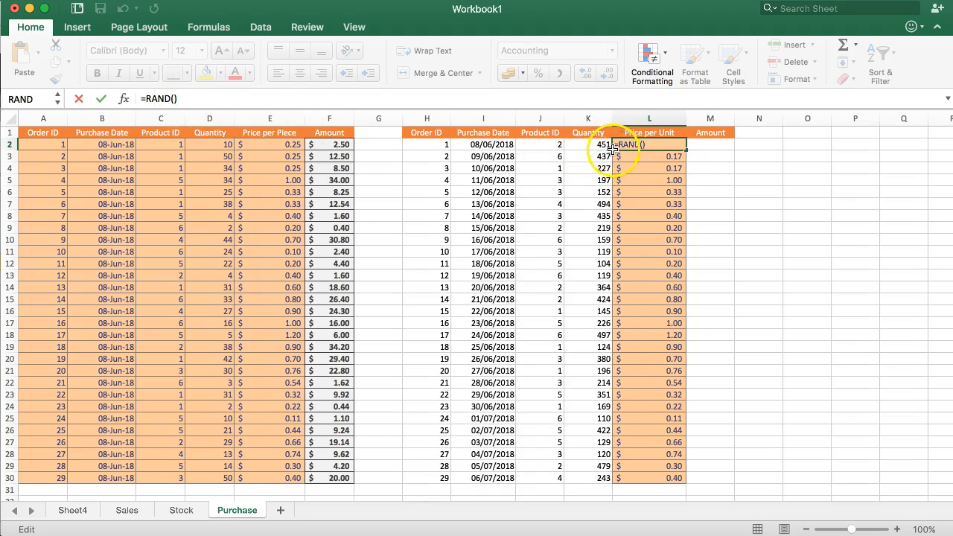
left_click(292, 100)
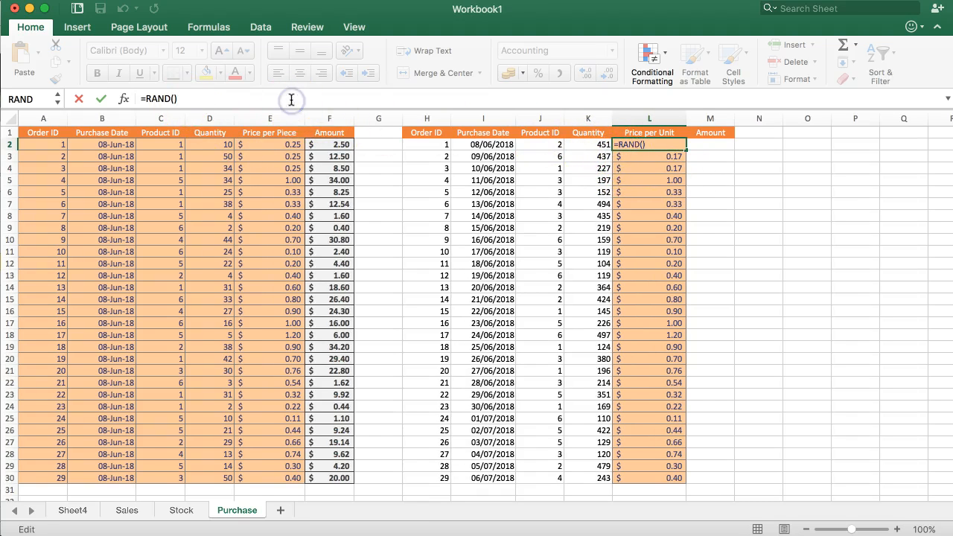
type("*10")
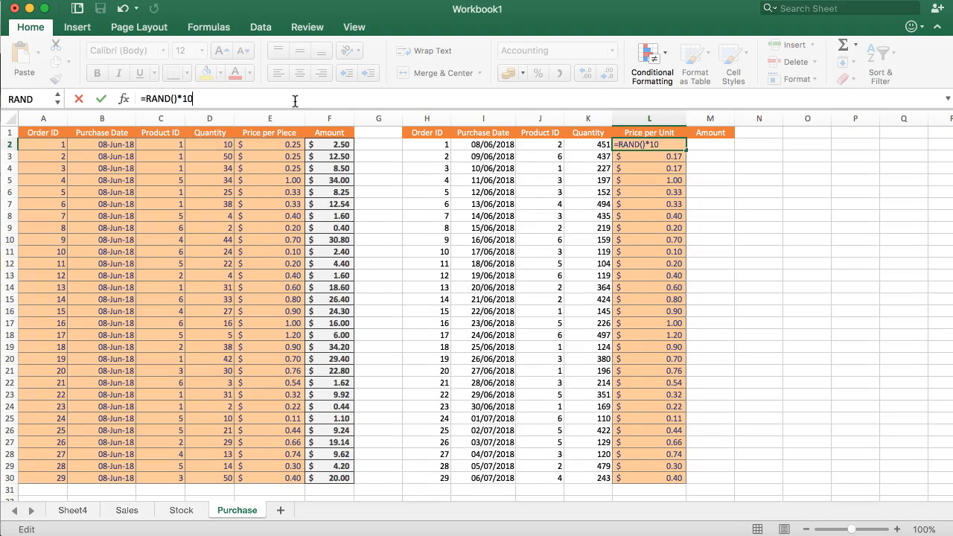
type("+")
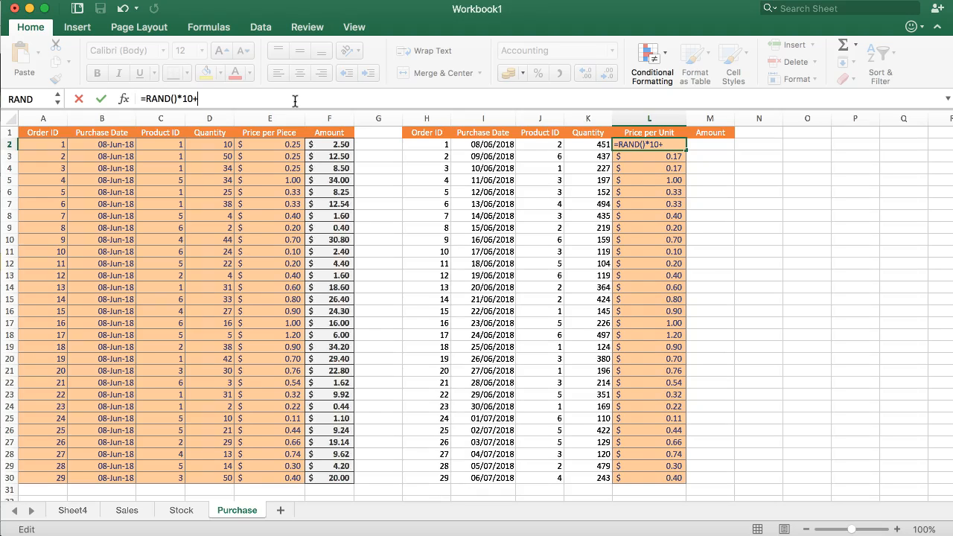
key("BackSpace")
key("Return")
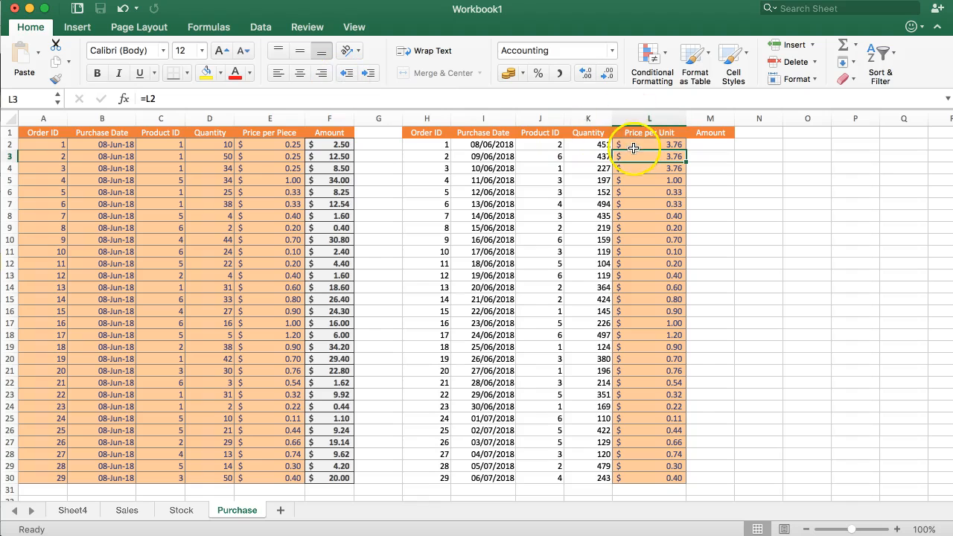
left_click(639, 147)
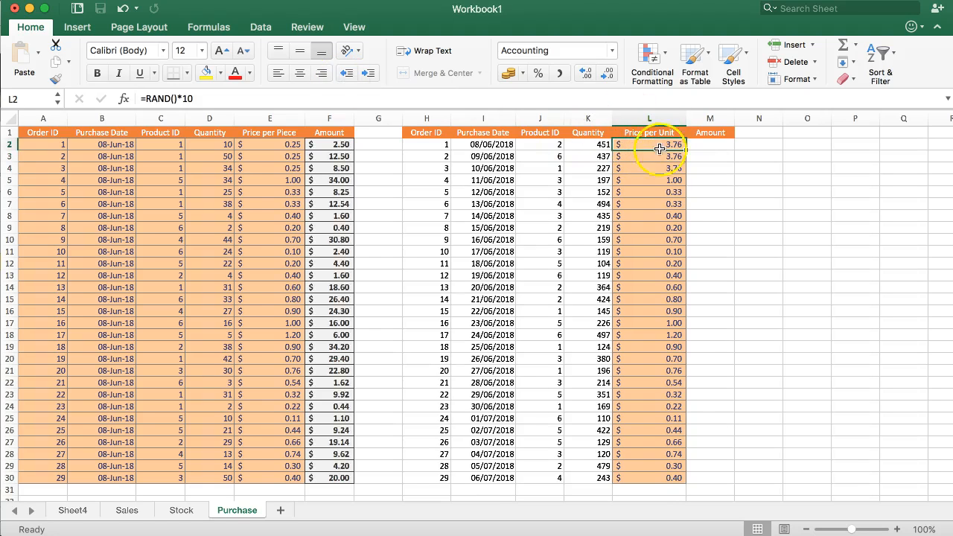
left_click_drag(683, 150, 680, 482)
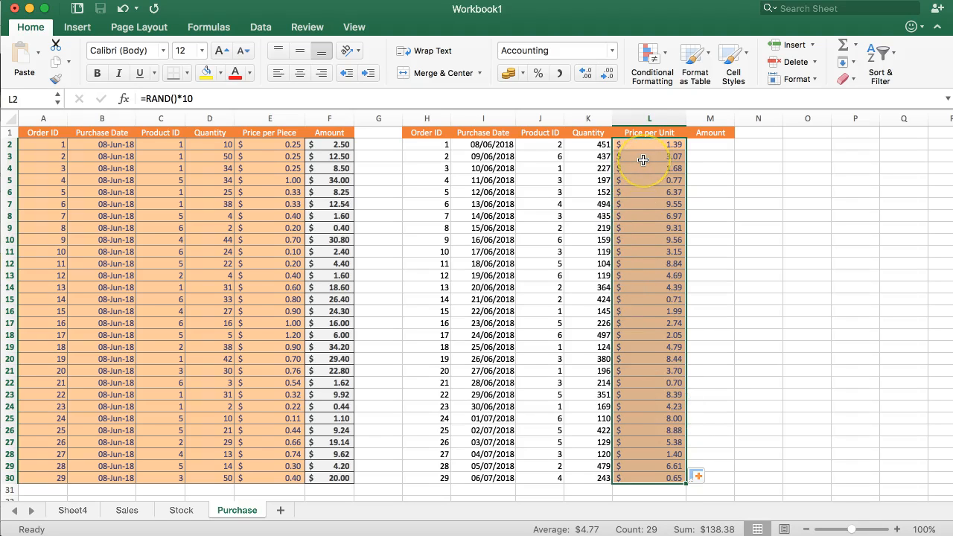
Re-enter the multiplier in L2 so the Price per Unit formula reads =RAND()*10.
left_click(321, 102)
key("BackSpace")
key("BackSpace")
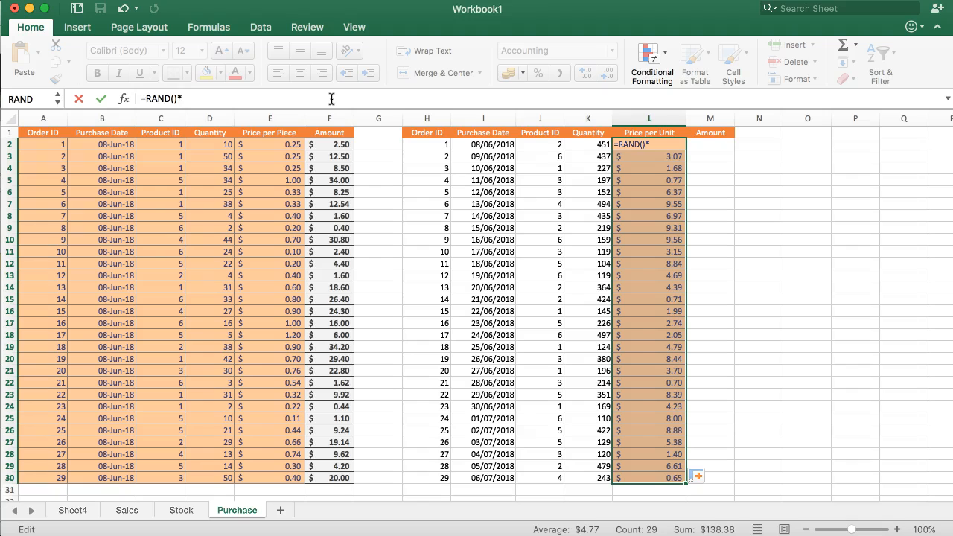
type("*10")
key("Return")
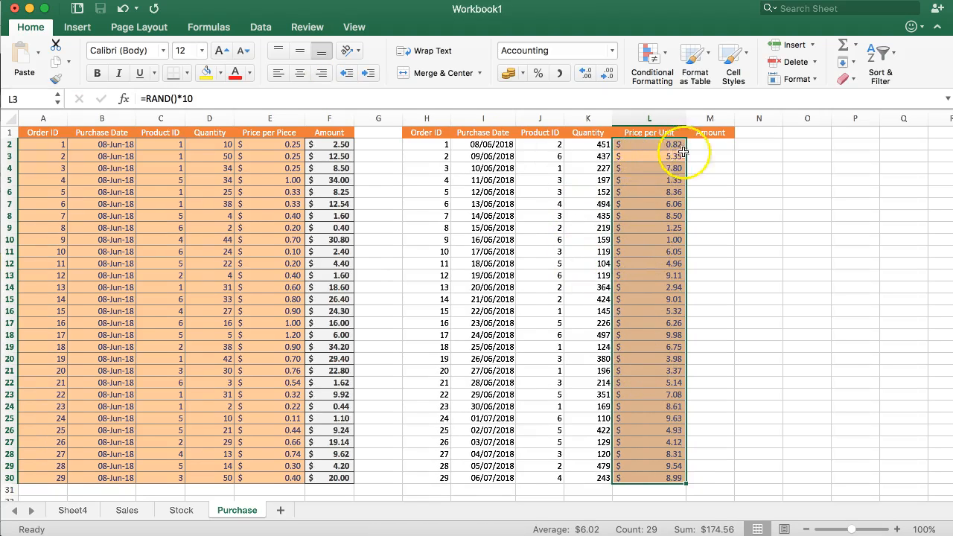
Change the Price per Unit formula in L3 to =RAND()*10+100.
left_click(203, 97)
type("+")
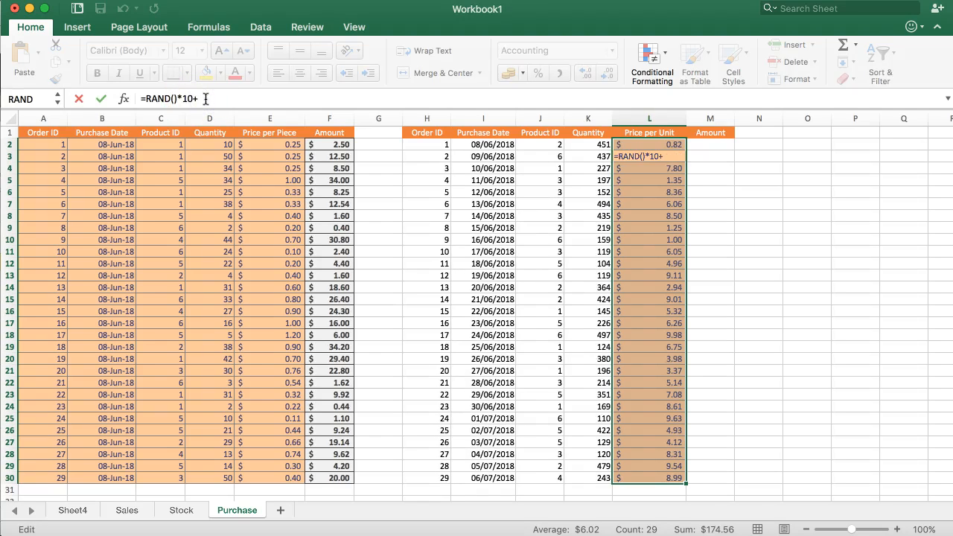
type("110")
key("Return")
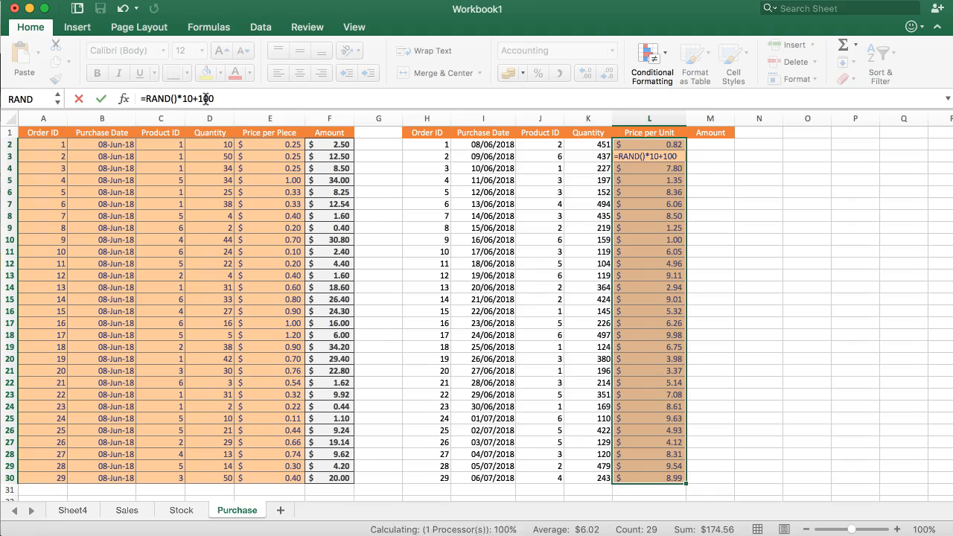
Undo the +100 formula change in Price per Unit cell L3.
left_click(662, 156)
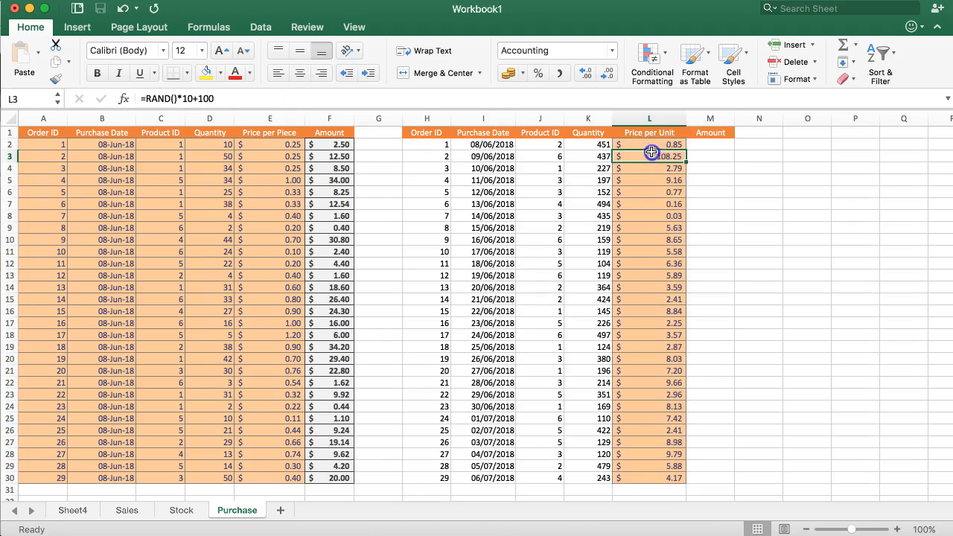
key("super+z")
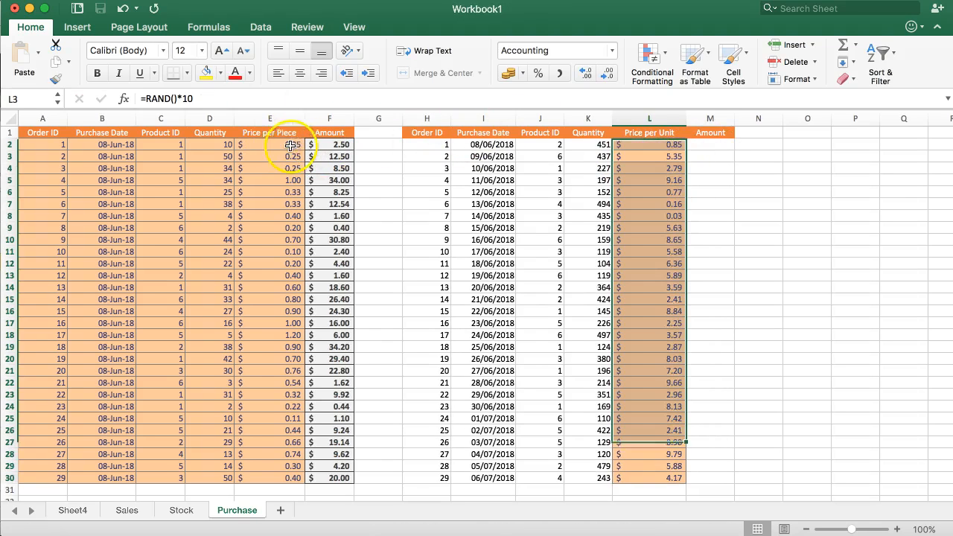
key("Return")
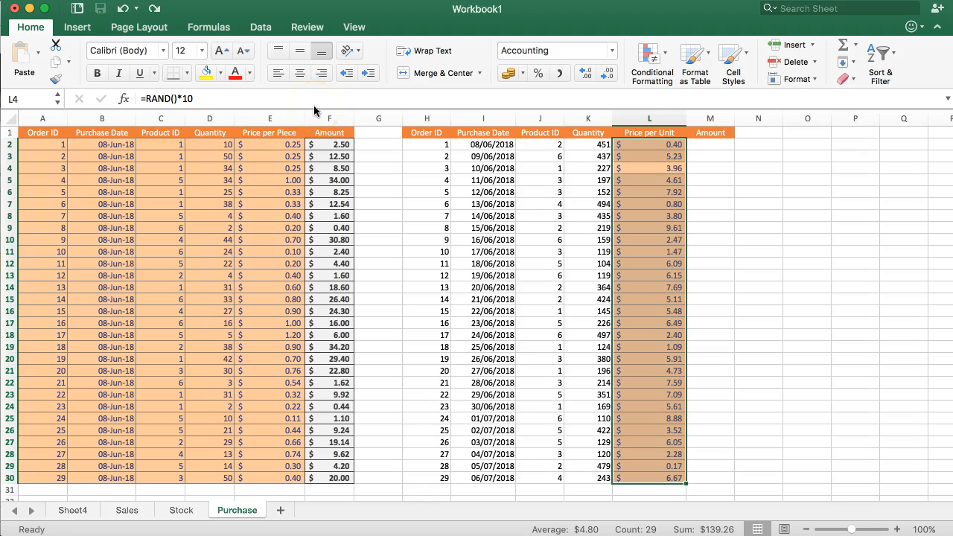
Restore the formula =RAND() in L2 and fill it down the Price per Unit column to L30.
left_click(236, 98)
left_click(645, 146)
left_click(248, 98)
type("*10")
key("Return")
key("super+z")
left_click_drag(685, 147, 682, 478)
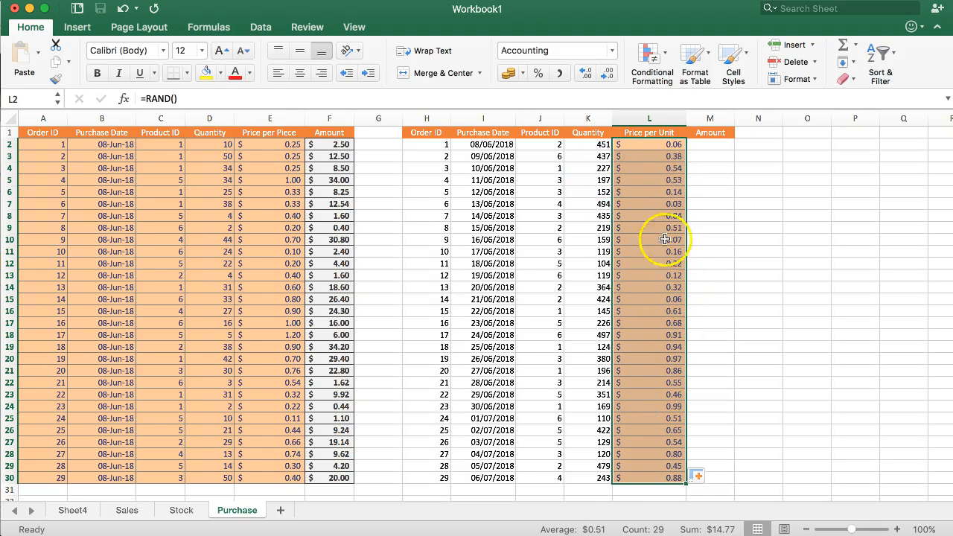
Copy the random prices in L2:L30 and paste them over themselves as values only.
left_click(212, 98)
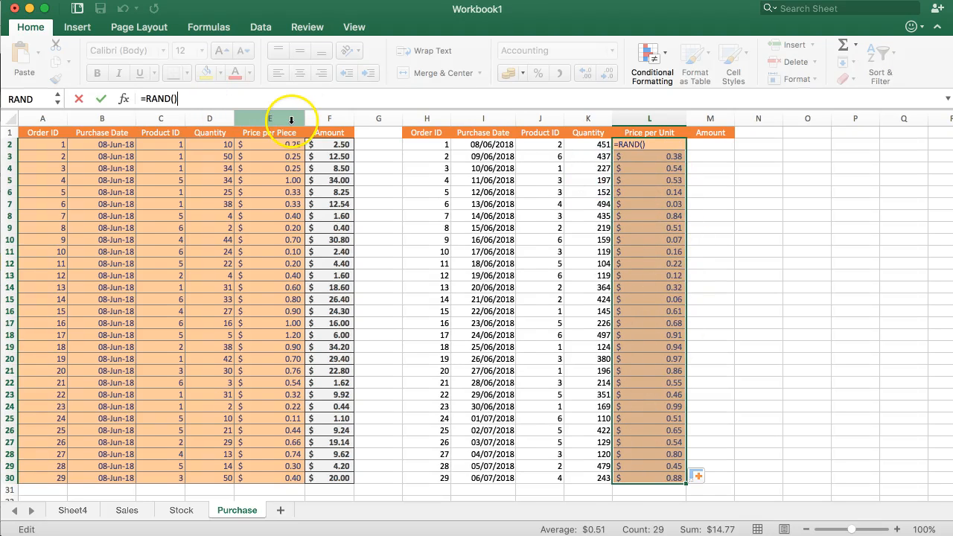
key("ctrl+Return")
key("super+c")
right_click(648, 166)
left_click(633, 226)
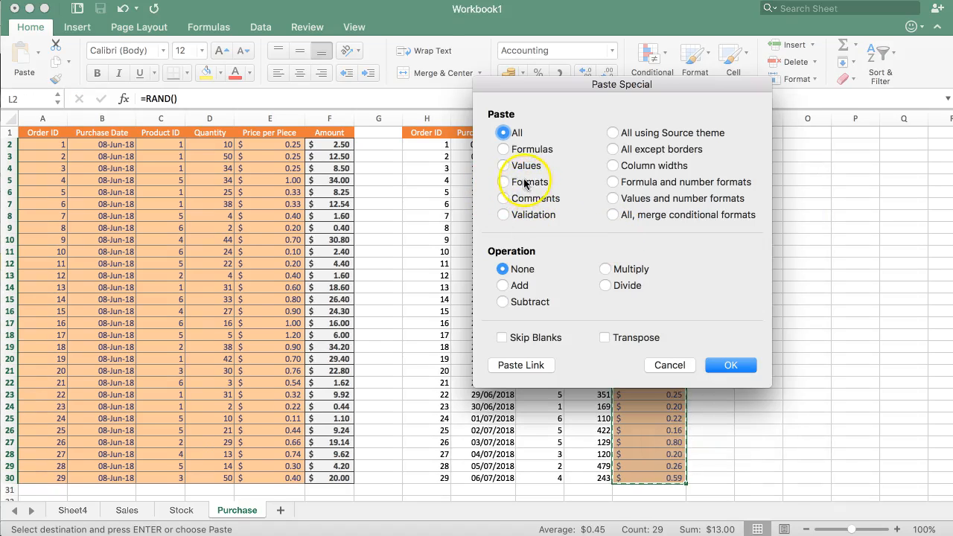
left_click(515, 166)
left_click(721, 366)
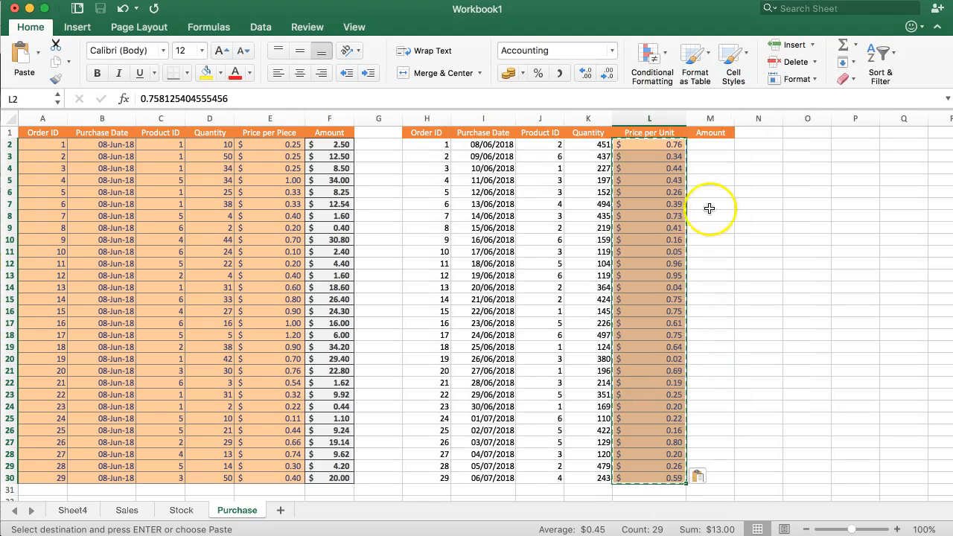
Apply the Input cell style to the order ID, date, product ID and quantity cells H2:K30.
left_click(707, 146)
left_click(548, 145)
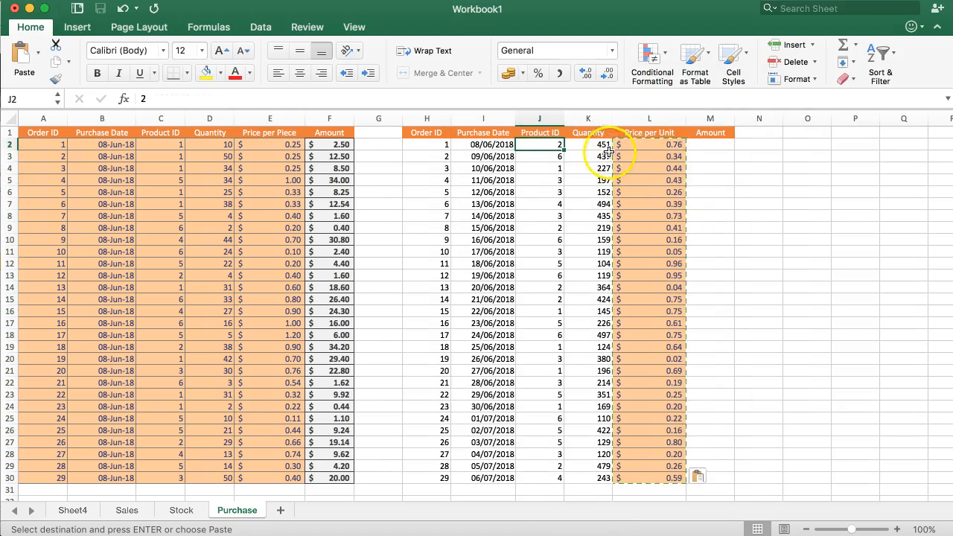
left_click_drag(435, 144, 585, 479)
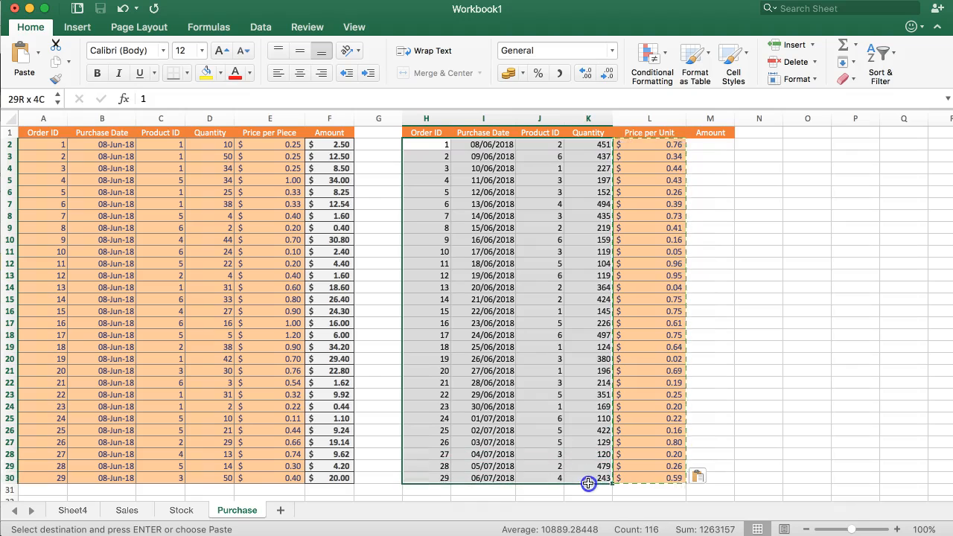
left_click(734, 63)
left_click(779, 141)
Enter =K2*L2 in Amount cell M2 and fill it down the column to M30.
left_click(711, 167)
left_click(706, 153)
left_click(705, 146)
type("=")
left_click(592, 145)
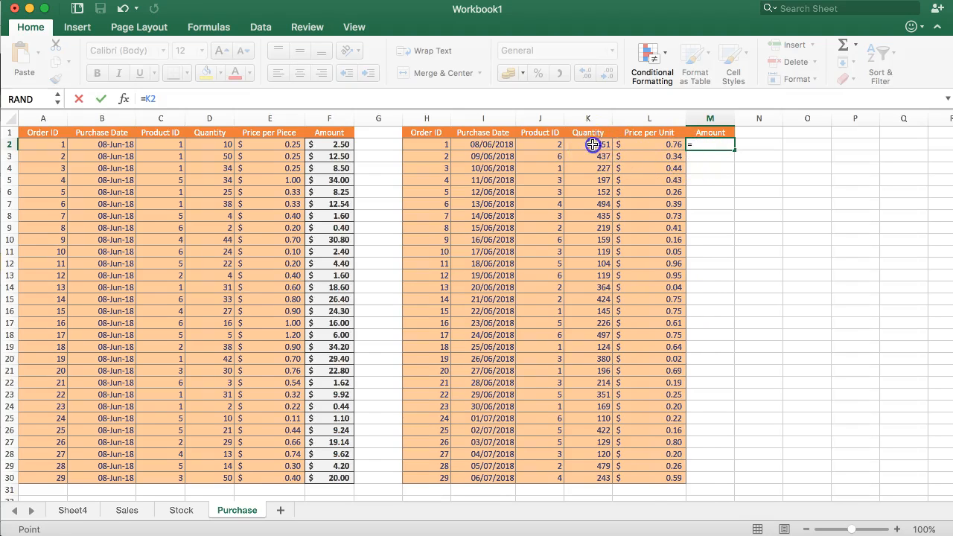
type("*")
left_click(631, 145)
key("Return")
left_click(719, 144)
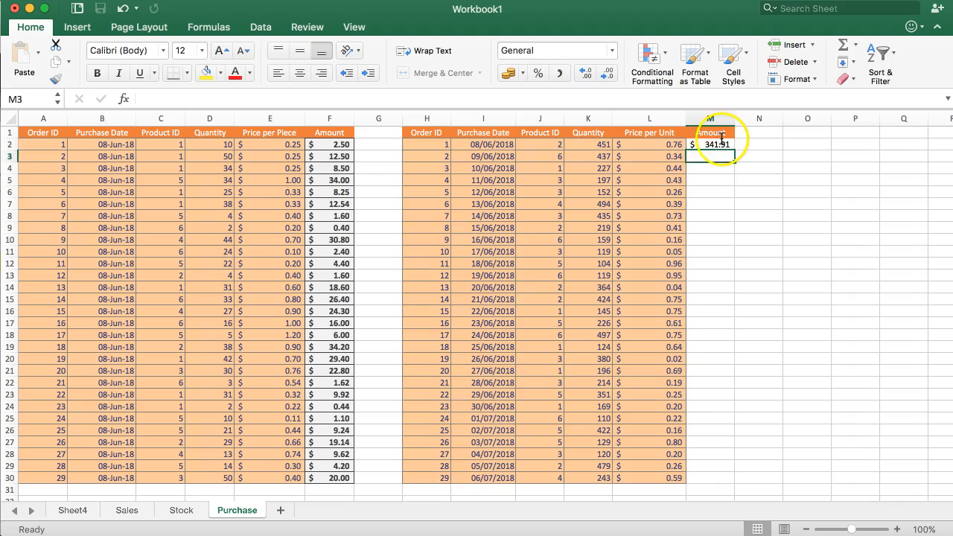
double_click(731, 149)
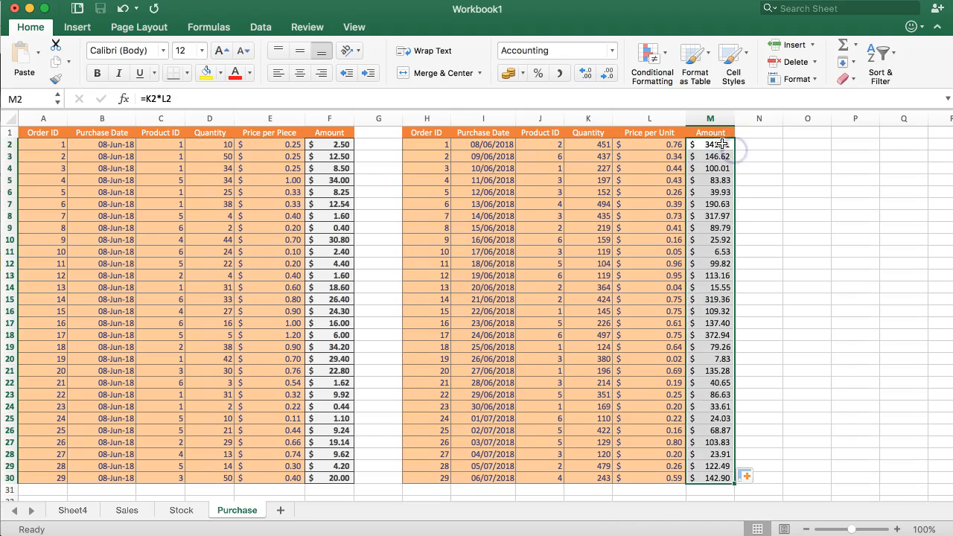
Apply the Output cell style to the Amount cells M2:M30.
left_click(724, 60)
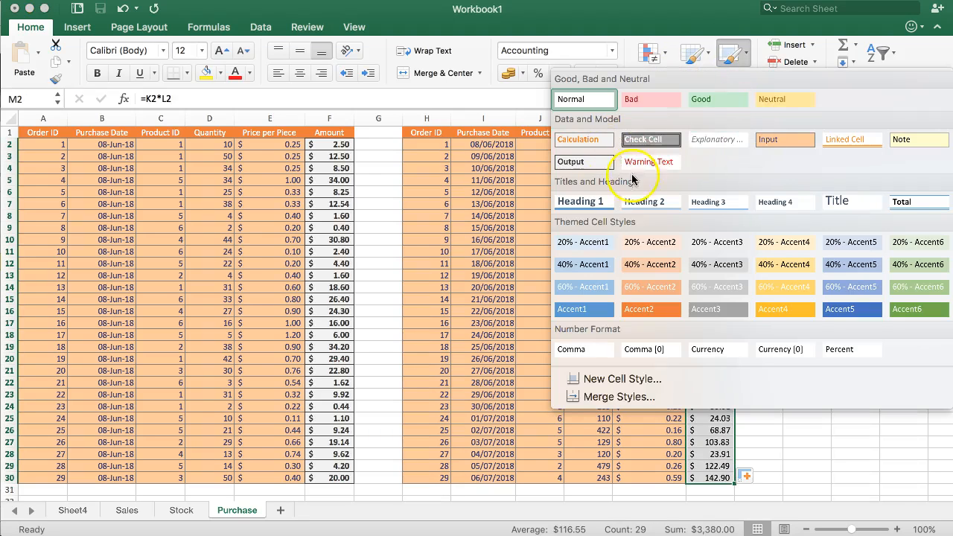
left_click(567, 159)
left_click(810, 263)
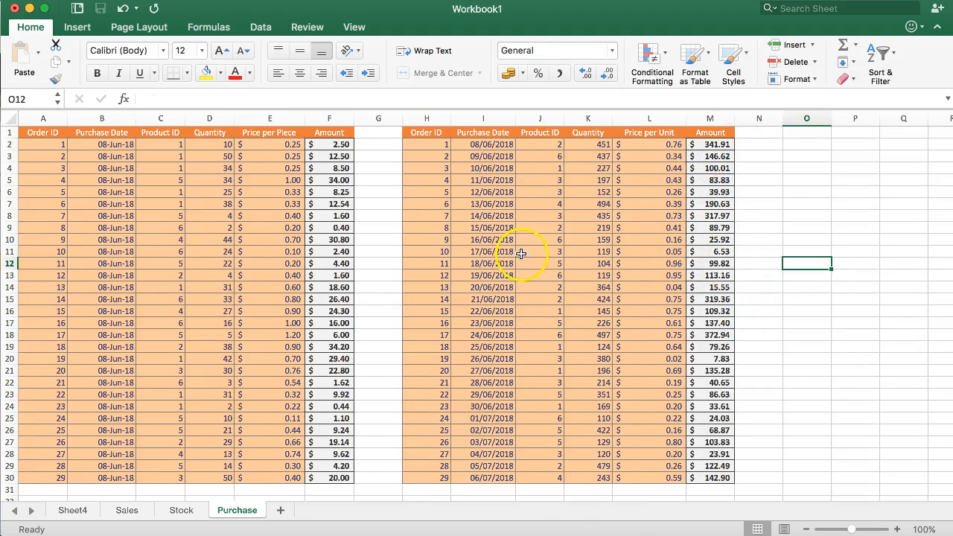
Review the product IDs in column J of the new purchase table.
left_click(533, 146)
left_click(545, 156)
left_click(548, 179)
left_click(542, 203)
left_click(543, 250)
left_click(548, 345)
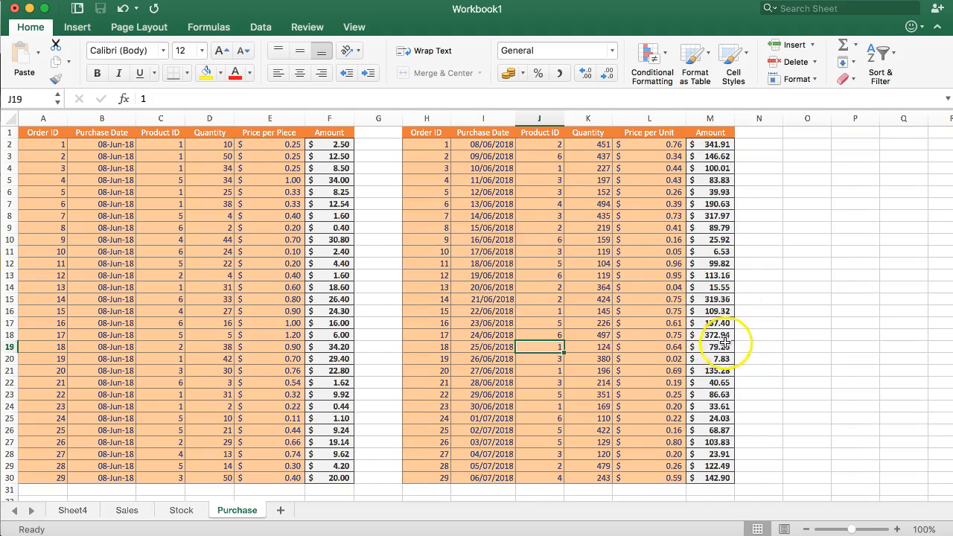
On the Stock sheet, start a SUMIF formula in the Apples Quantity cell H2 with product ID cell F2 as the criteria.
left_click(181, 510)
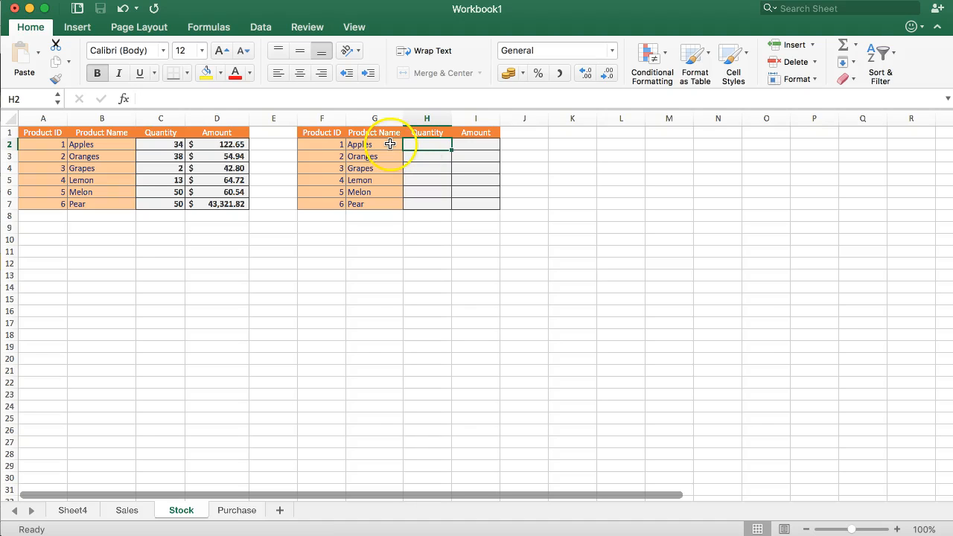
left_click(429, 147)
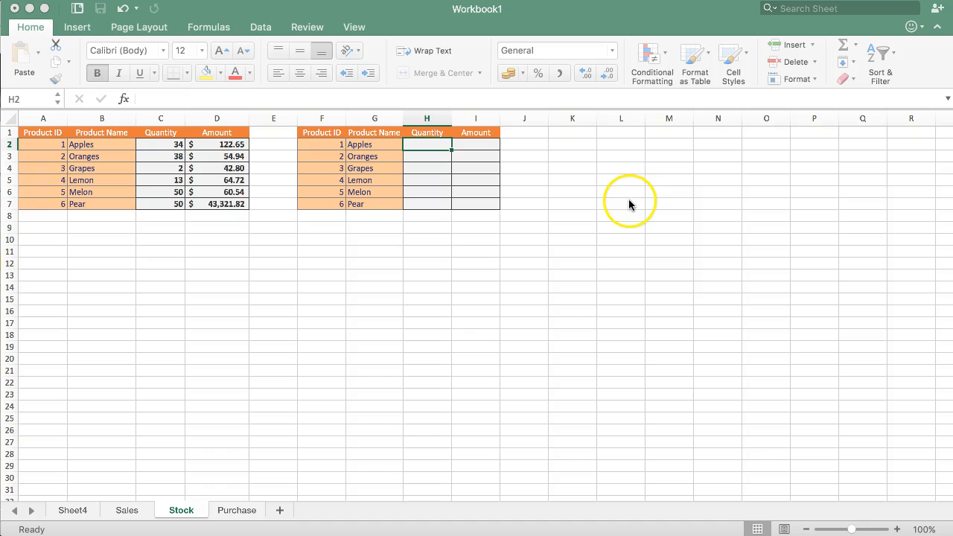
double_click(428, 144)
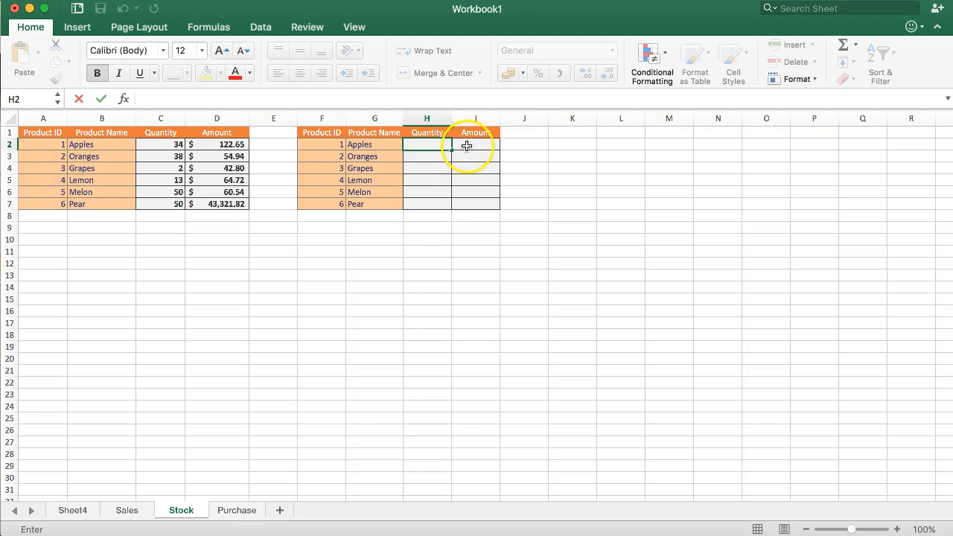
left_click(337, 147)
left_click(369, 144)
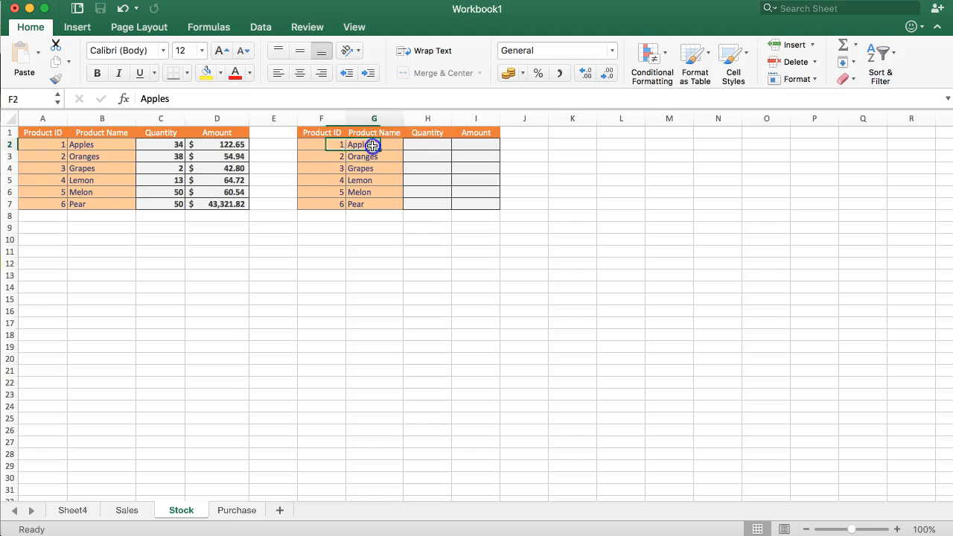
left_click(323, 149)
left_click(425, 142)
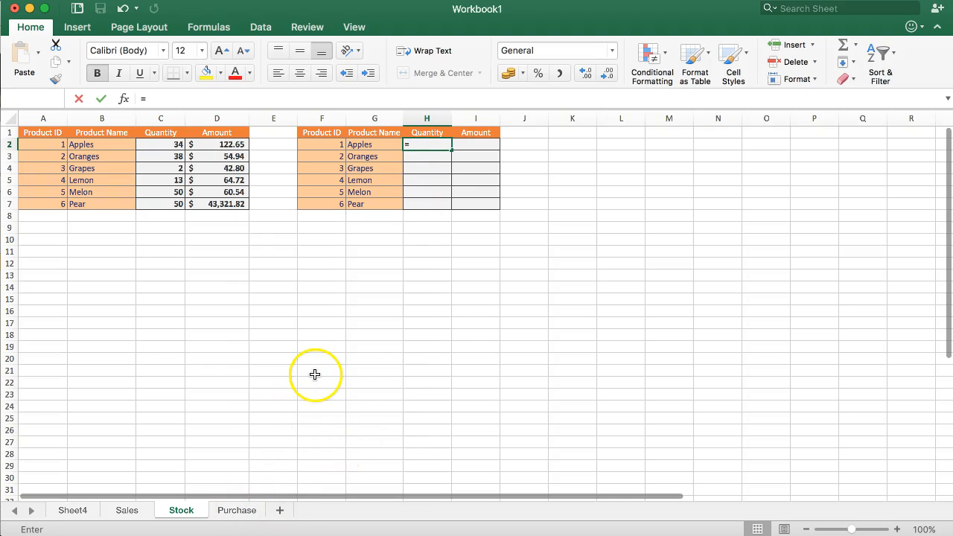
type("SUMIF")
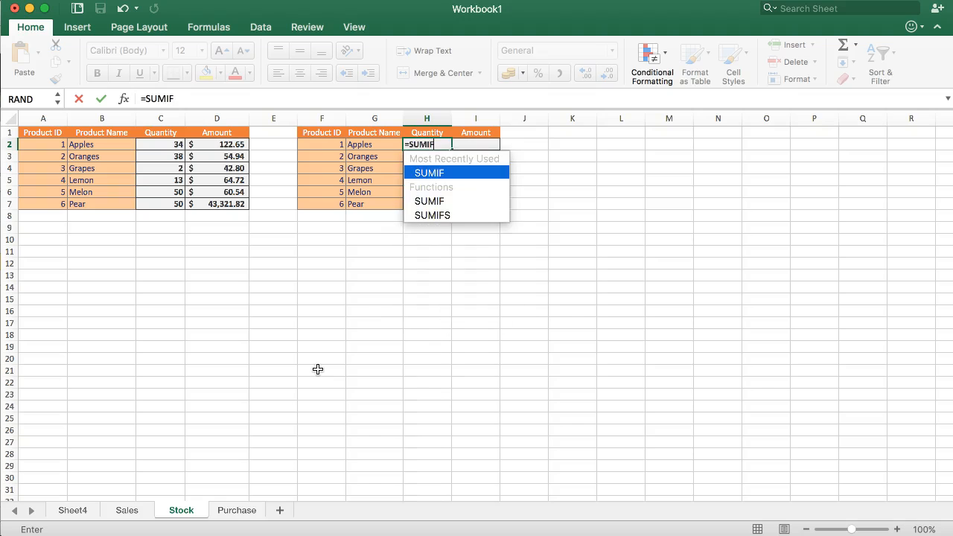
type("(")
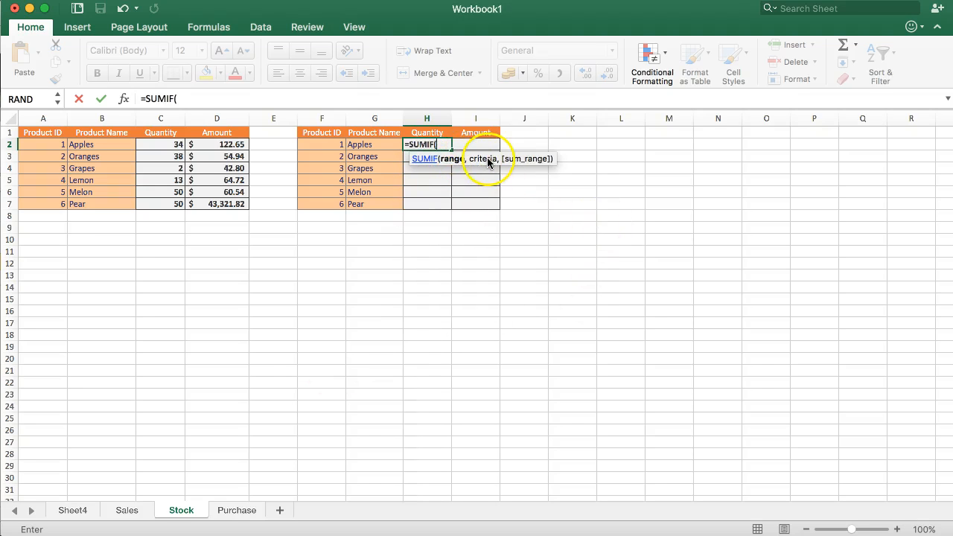
left_click(123, 101)
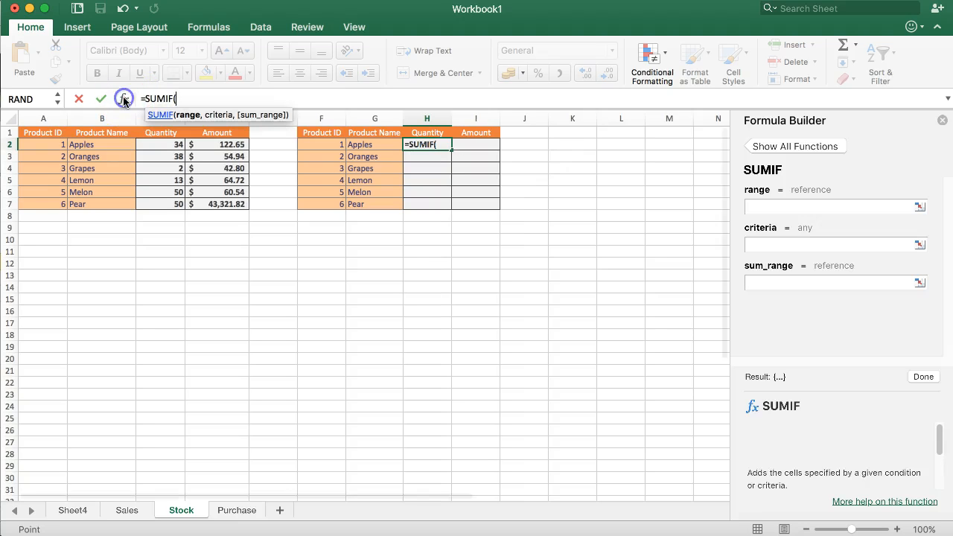
left_click(778, 248)
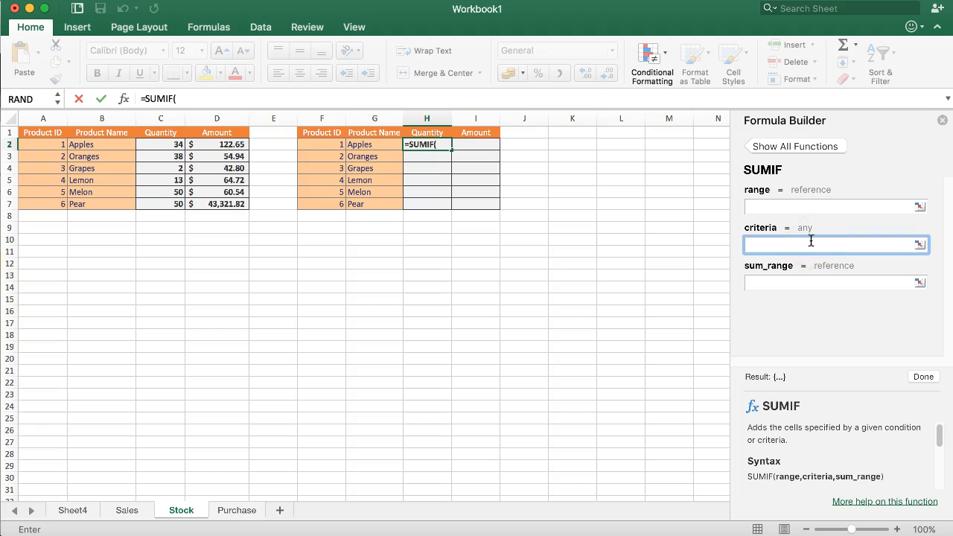
left_click(322, 145)
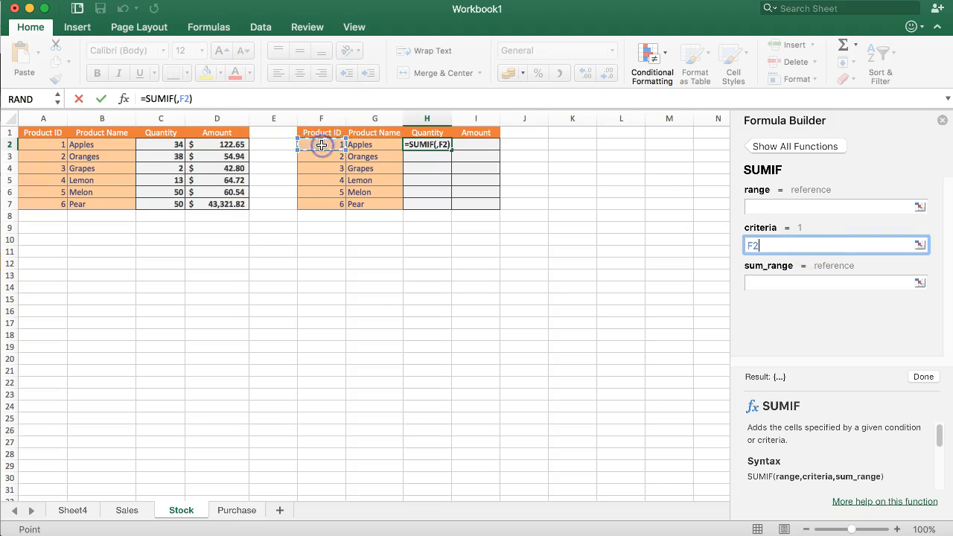
Set the SUMIF range to J2:L30 on the Purchase sheet.
left_click(758, 204)
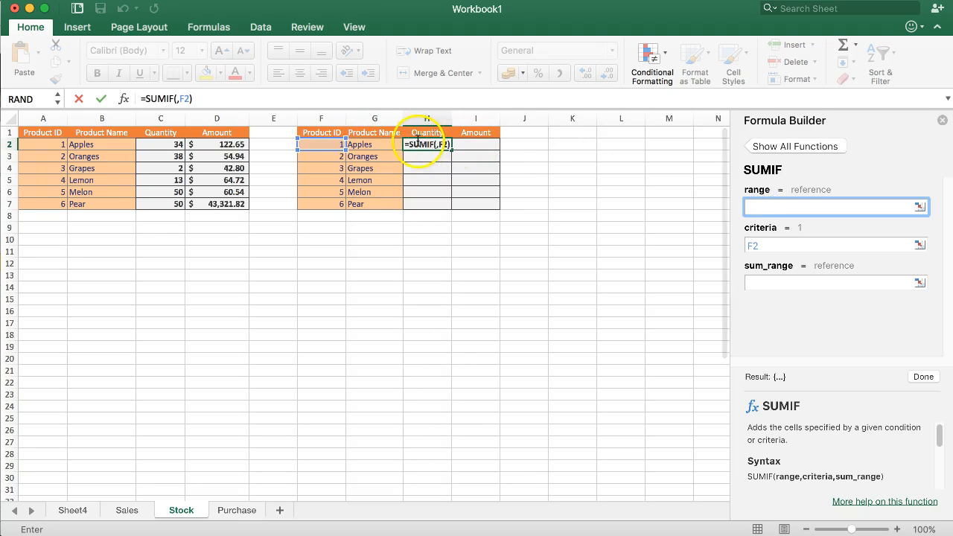
left_click(244, 511)
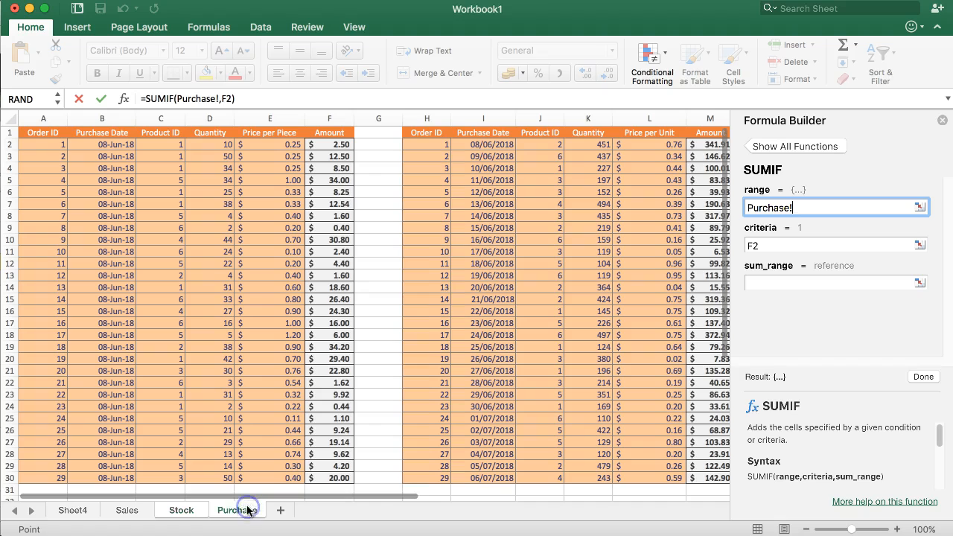
left_click_drag(361, 495, 478, 494)
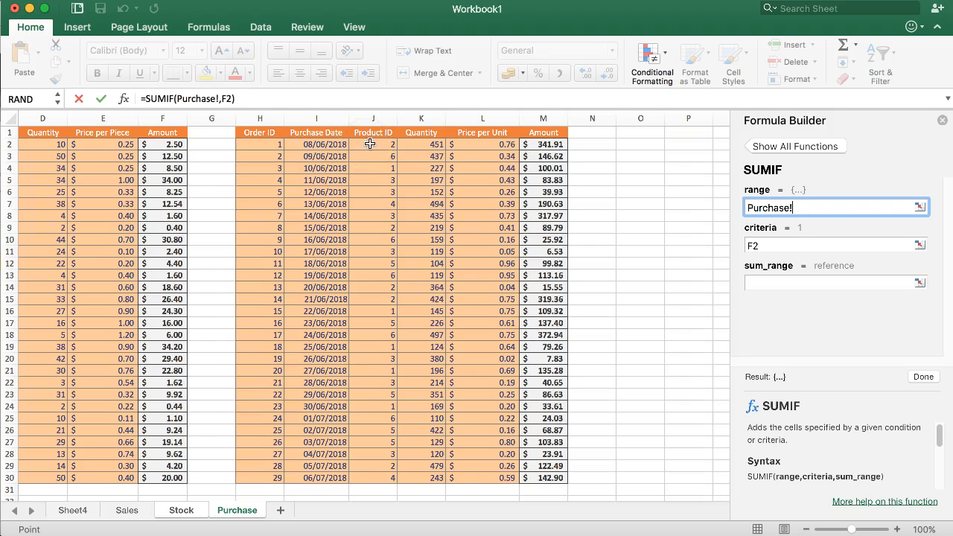
left_click_drag(356, 140, 492, 477)
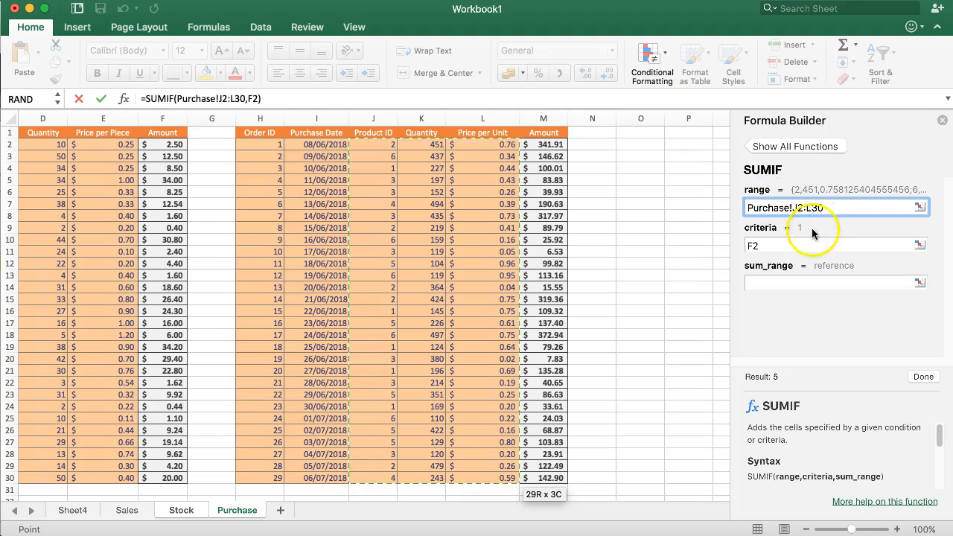
Set the SUMIF sum_range to the quantities in K2:K30 on the Purchase sheet and complete the formula.
left_click(767, 283)
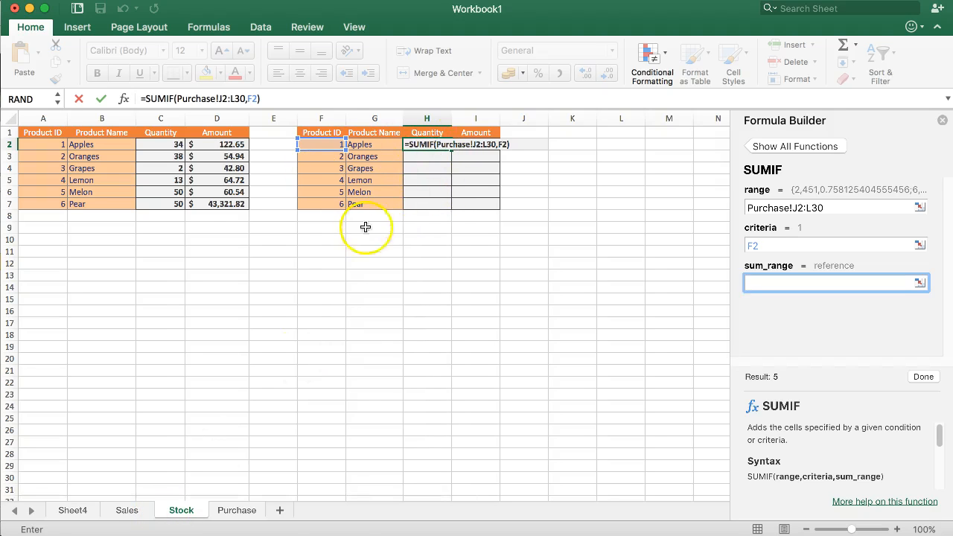
left_click(232, 510)
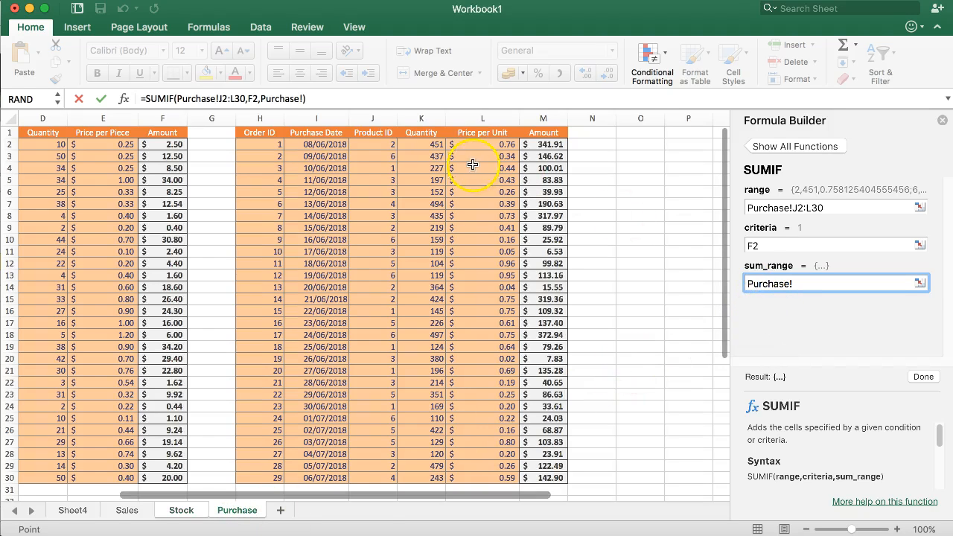
left_click(429, 144)
left_click_drag(430, 163, 426, 474)
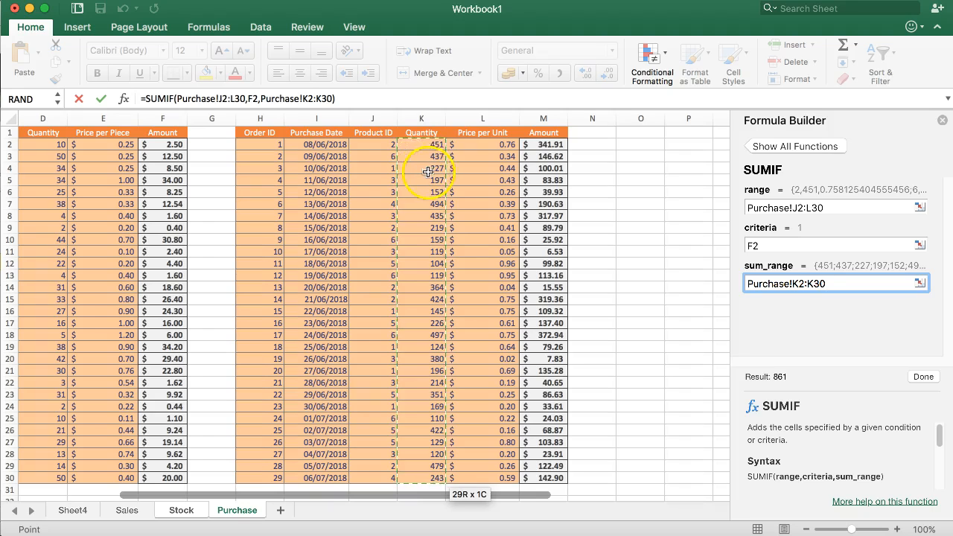
left_click(920, 376)
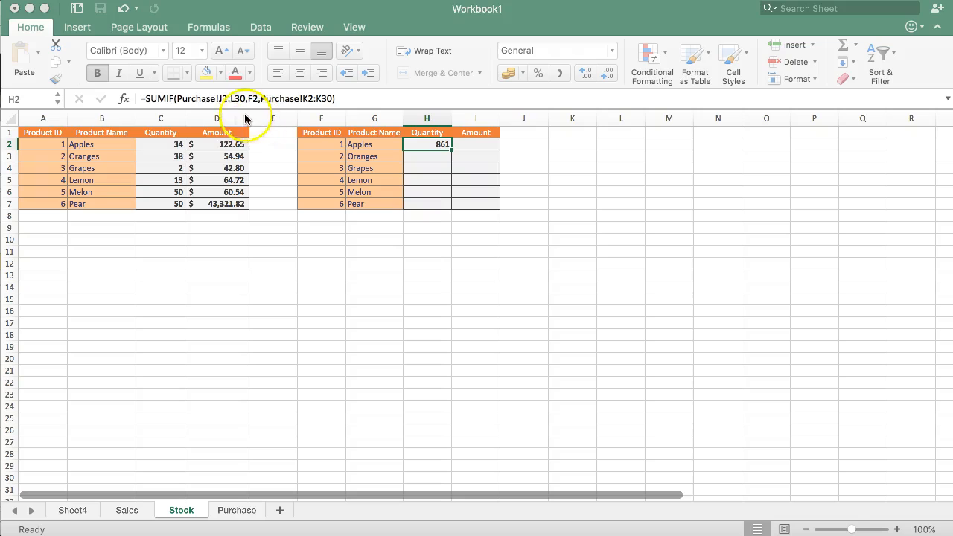
Make the Purchase ranges in the H2 SUMIF formula absolute as $J$2:$L$30 and $K$2:$K$30.
left_click(223, 99)
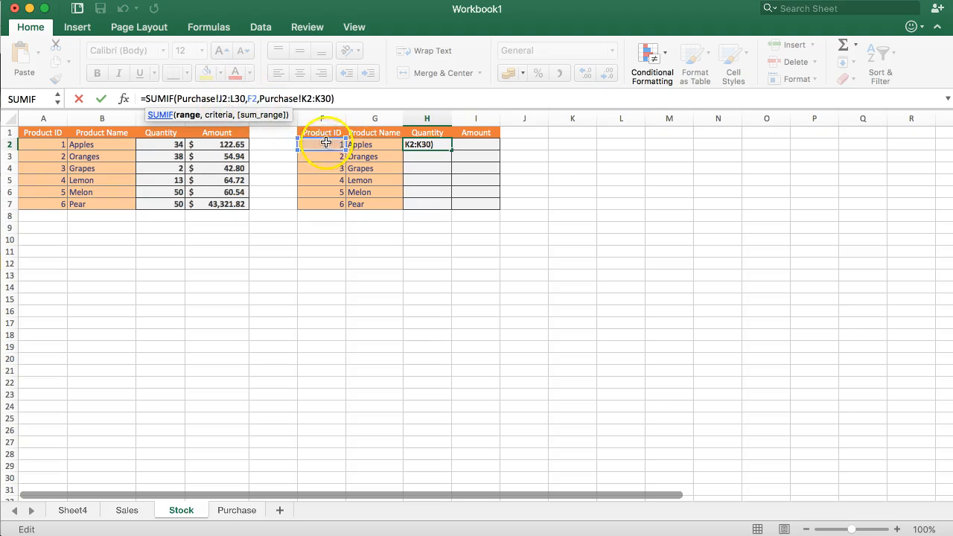
left_click(222, 99)
key("F4")
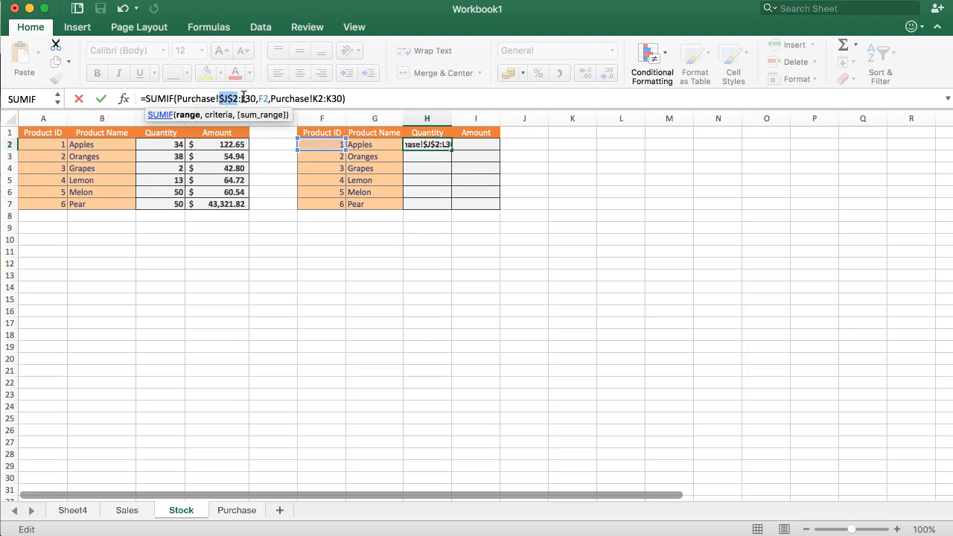
left_click(244, 98)
key("F4")
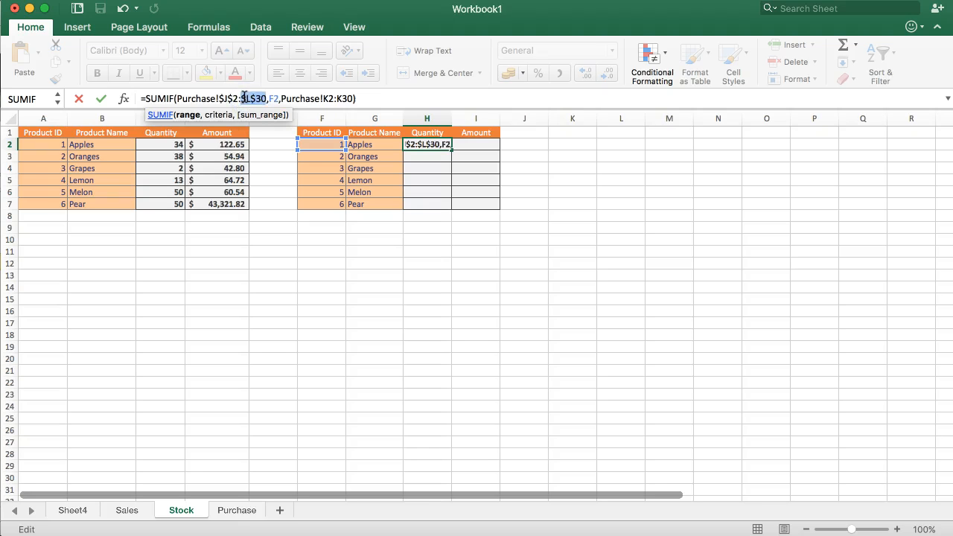
left_click(321, 99)
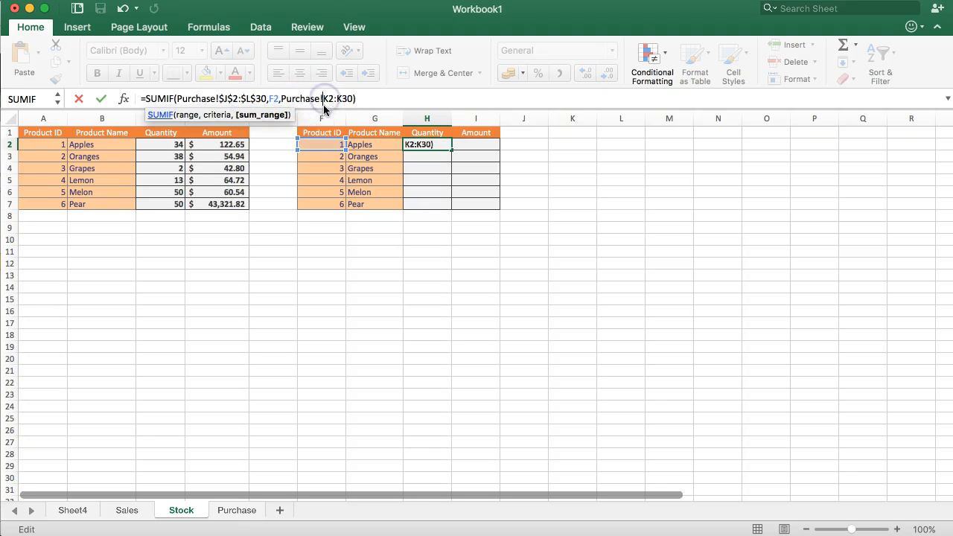
left_click(359, 99)
key("F4")
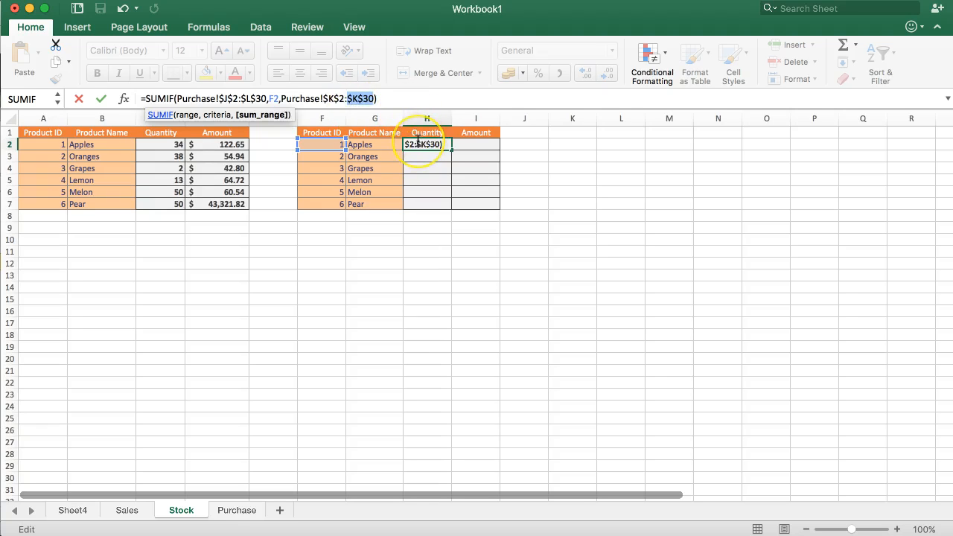
key("Return")
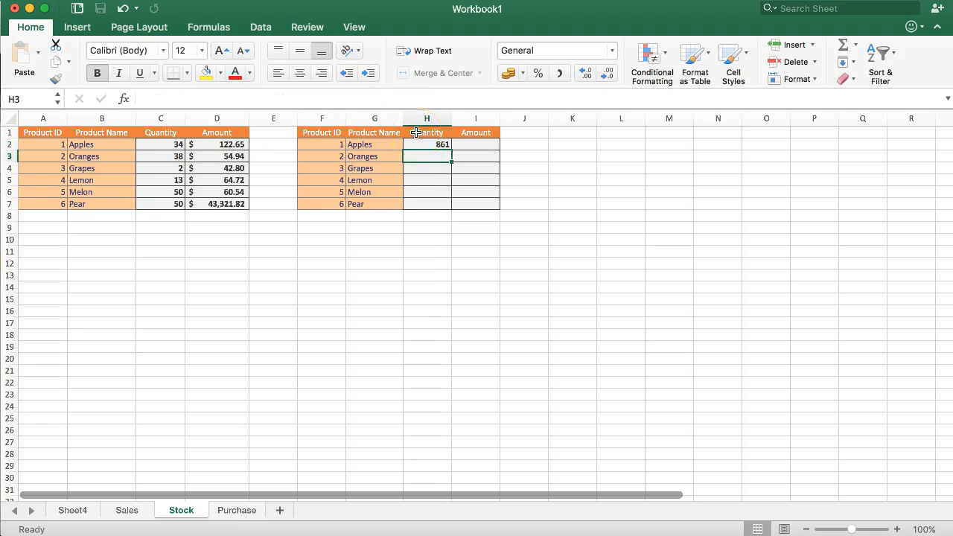
Fill the Apples Quantity formula from H2 down through H7 for the remaining products.
left_click(445, 146)
left_click_drag(453, 151, 453, 206)
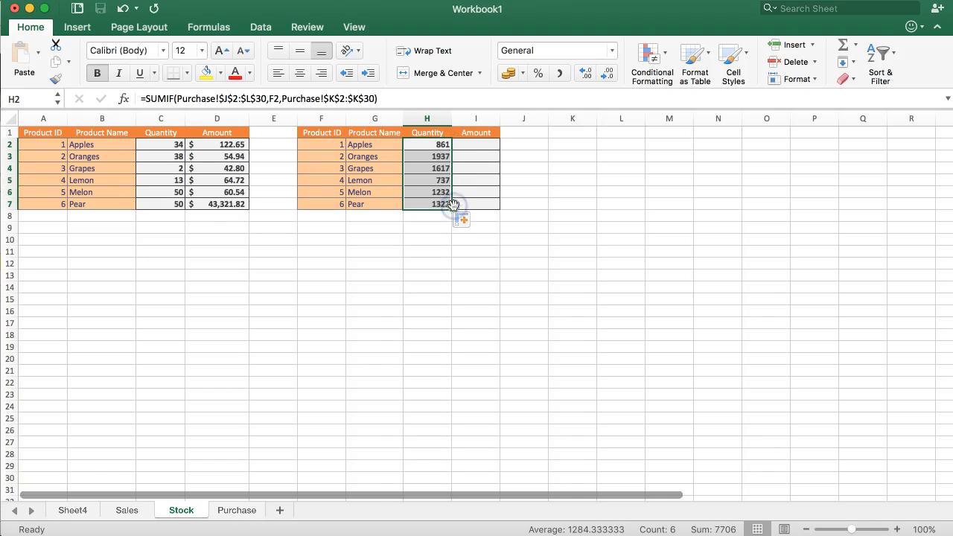
left_click(432, 145)
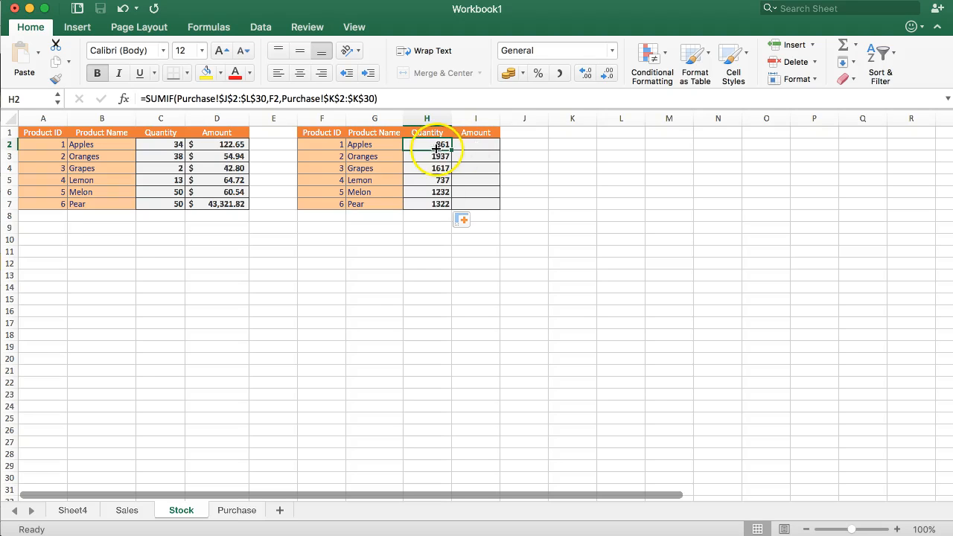
Copy the H2 formula across to the Apples Amount cell I2 and change its criteria reference to F2.
left_click(438, 148)
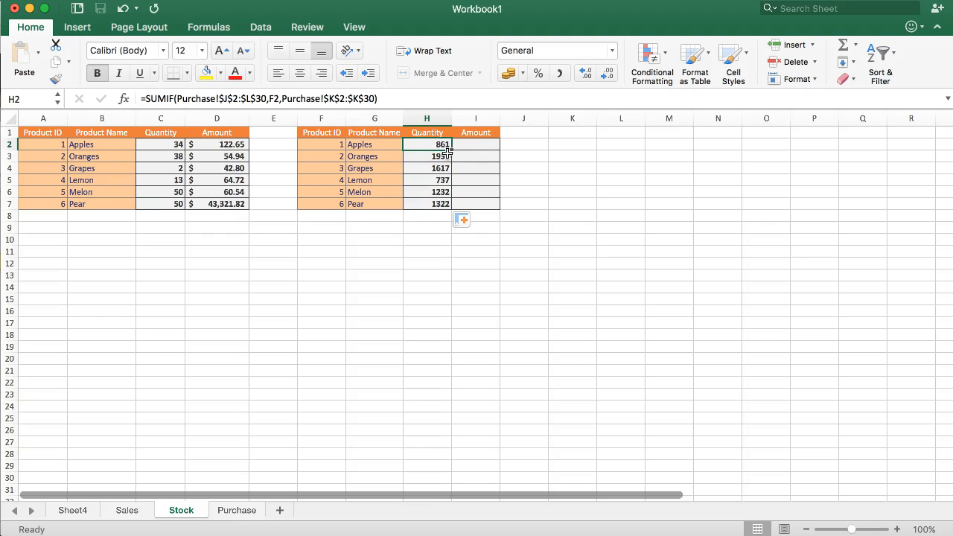
left_click_drag(451, 149, 490, 149)
left_click(479, 167)
double_click(478, 146)
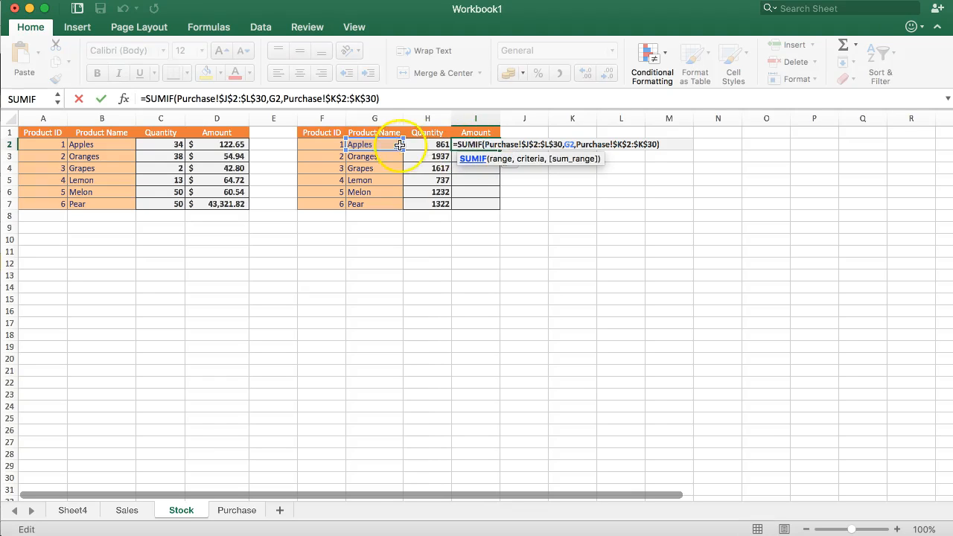
left_click_drag(365, 148, 363, 152)
left_click(480, 145)
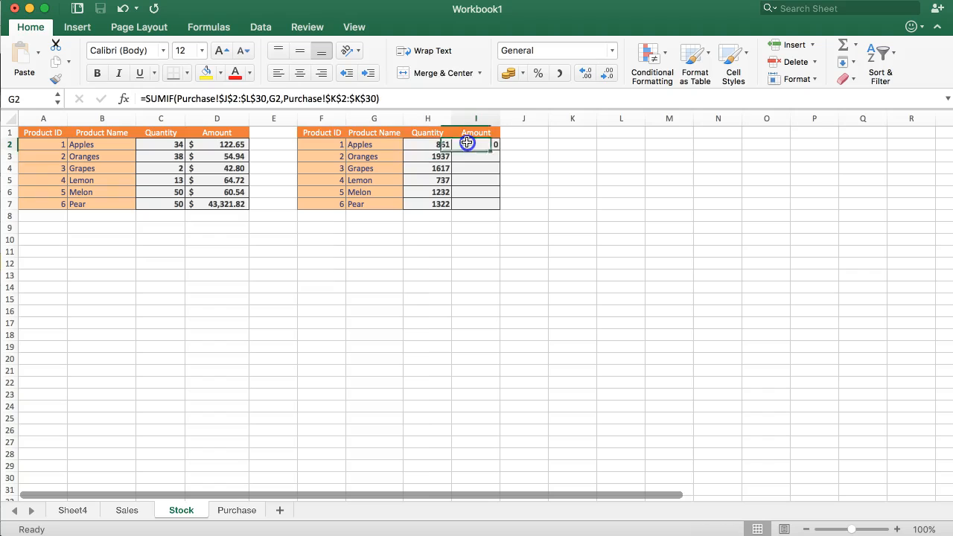
left_click(275, 99)
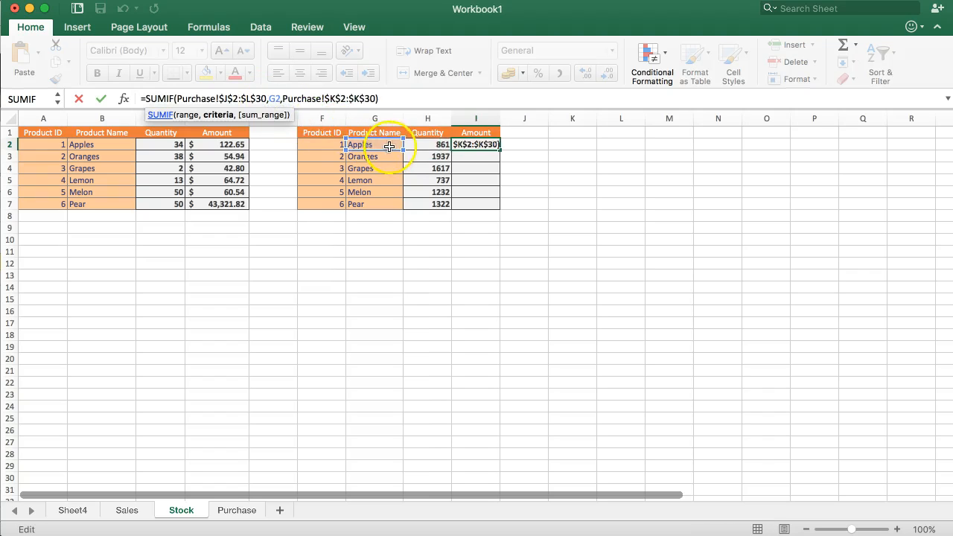
left_click_drag(351, 147, 325, 147)
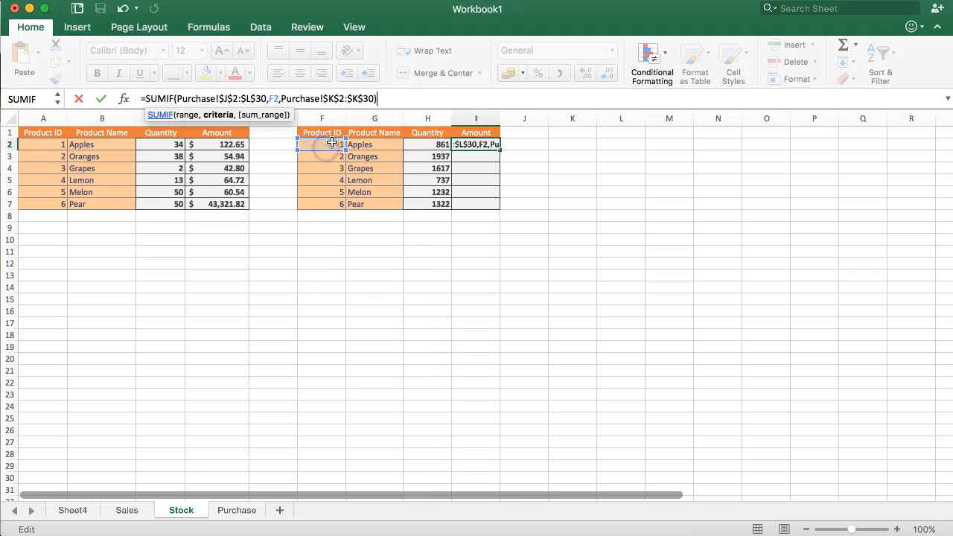
key("Return")
Format the Amount cells I2:I7 with the English (United States) dollar accounting format.
left_click(470, 147)
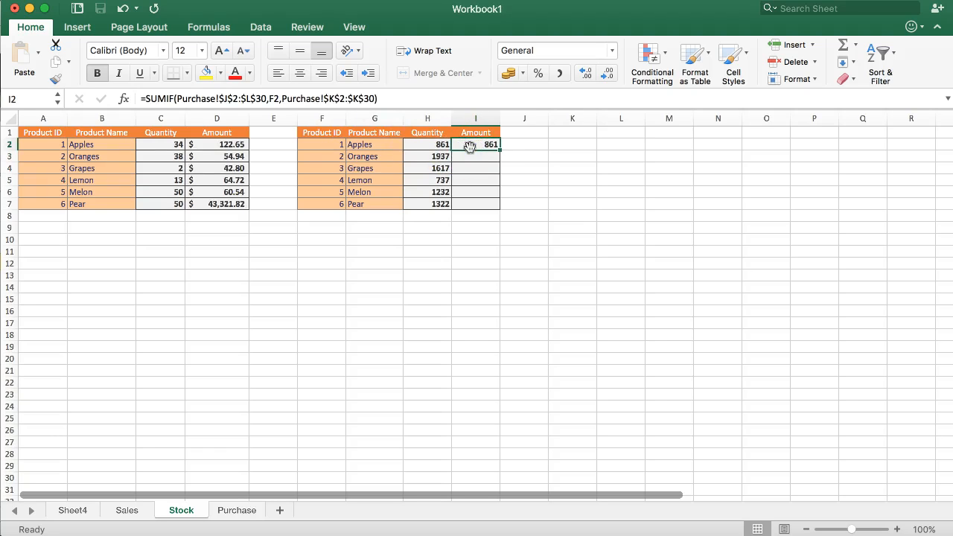
left_click_drag(485, 145, 484, 208)
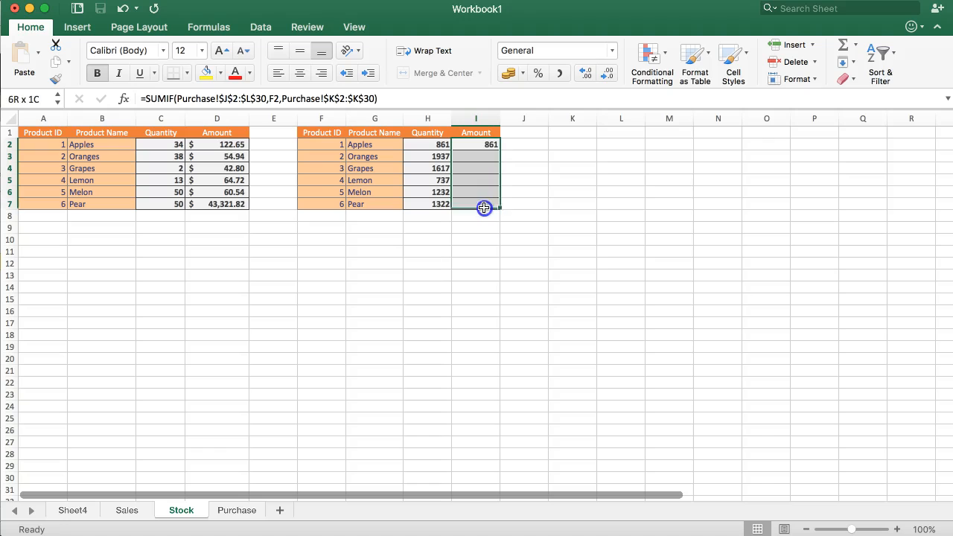
left_click(523, 73)
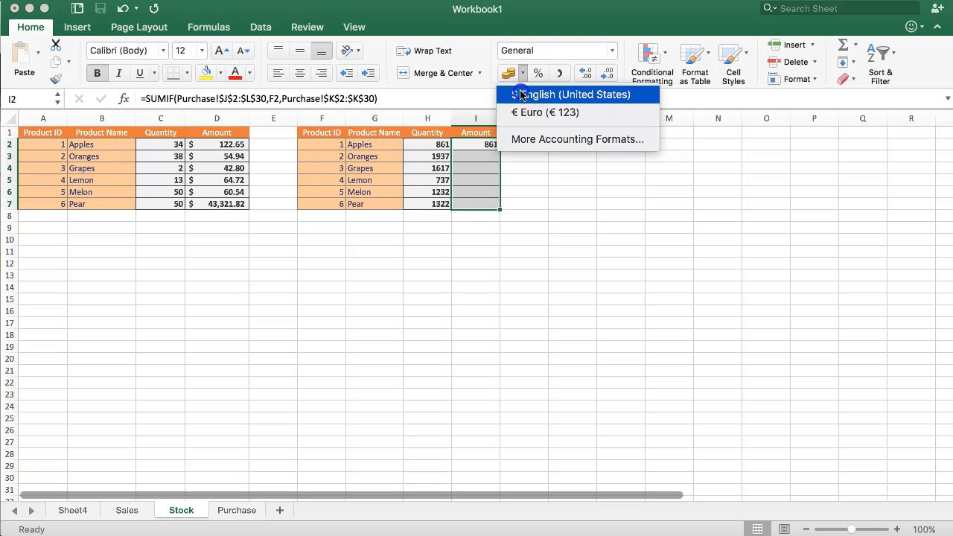
left_click(522, 95)
left_click(468, 167)
Open the SUMIF formula of the Apples Amount cell I2 in the Formula Builder.
left_click(469, 146)
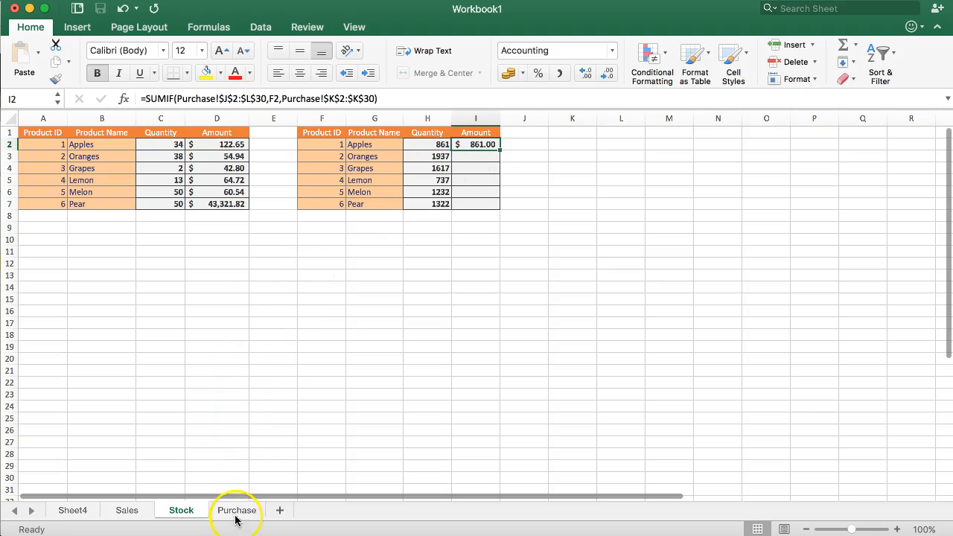
left_click(221, 99)
left_click(257, 100)
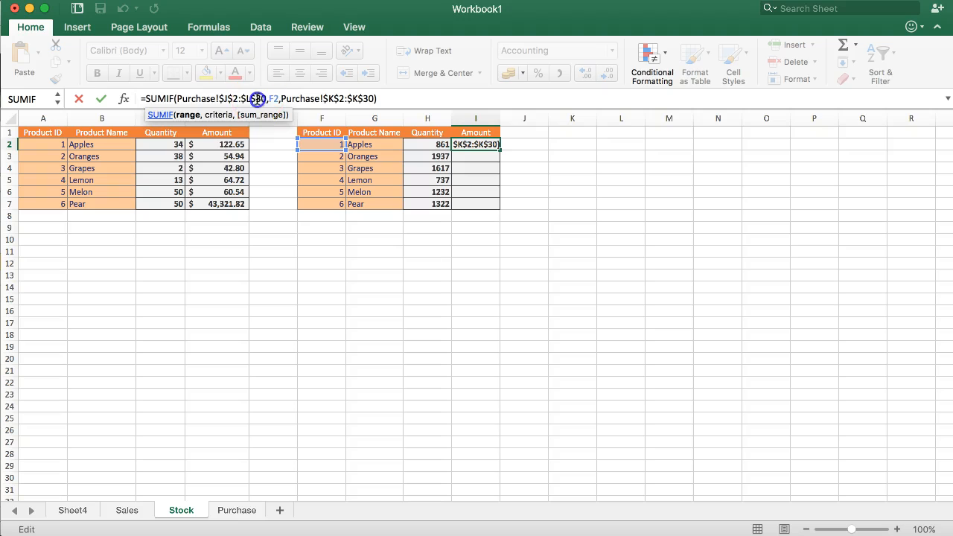
left_click(226, 99)
left_click(262, 99)
left_click(346, 100)
left_click(201, 99)
left_click(124, 99)
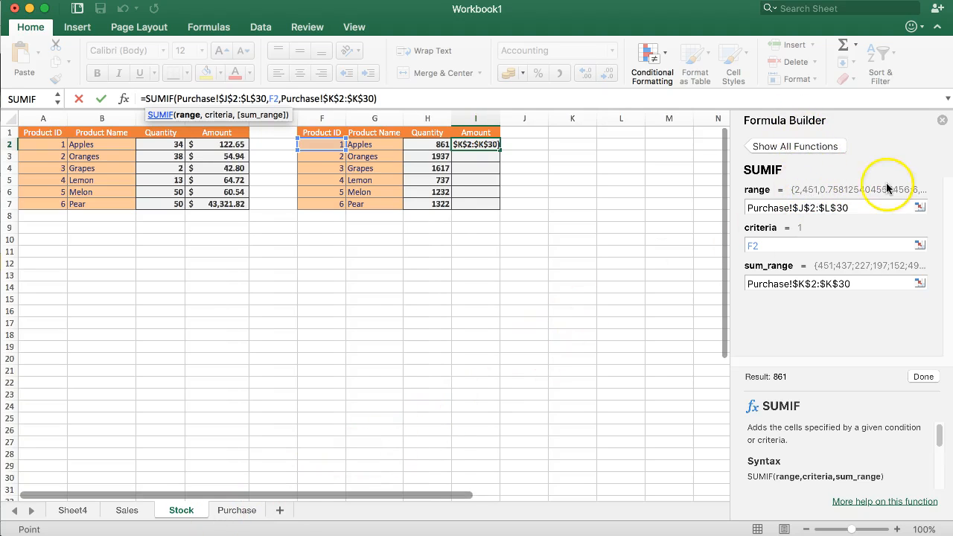
left_click_drag(849, 207, 742, 208)
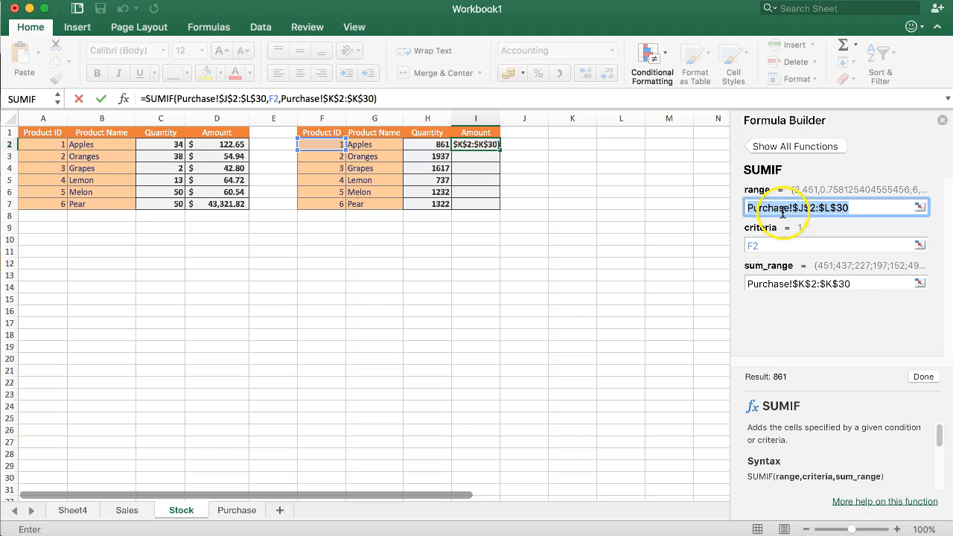
left_click_drag(847, 284, 762, 286)
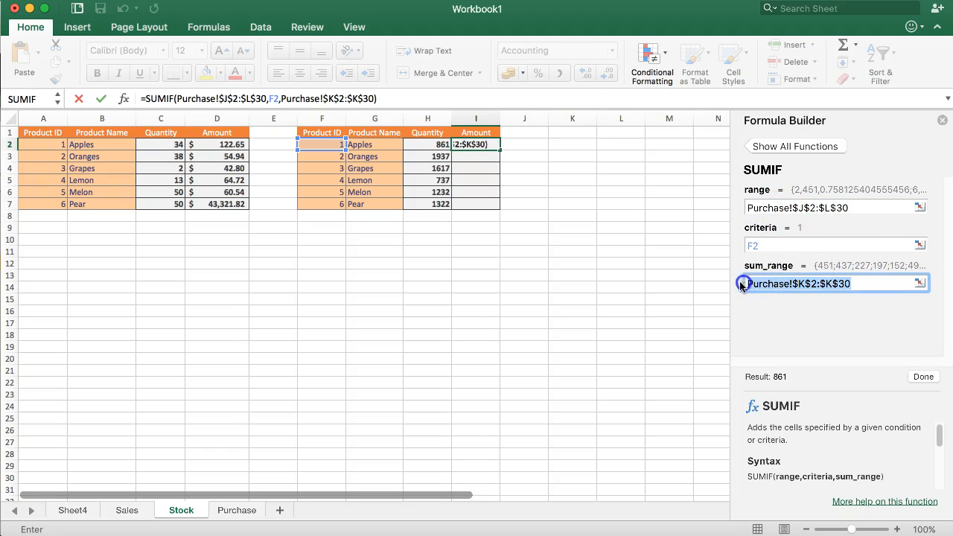
left_click(231, 511)
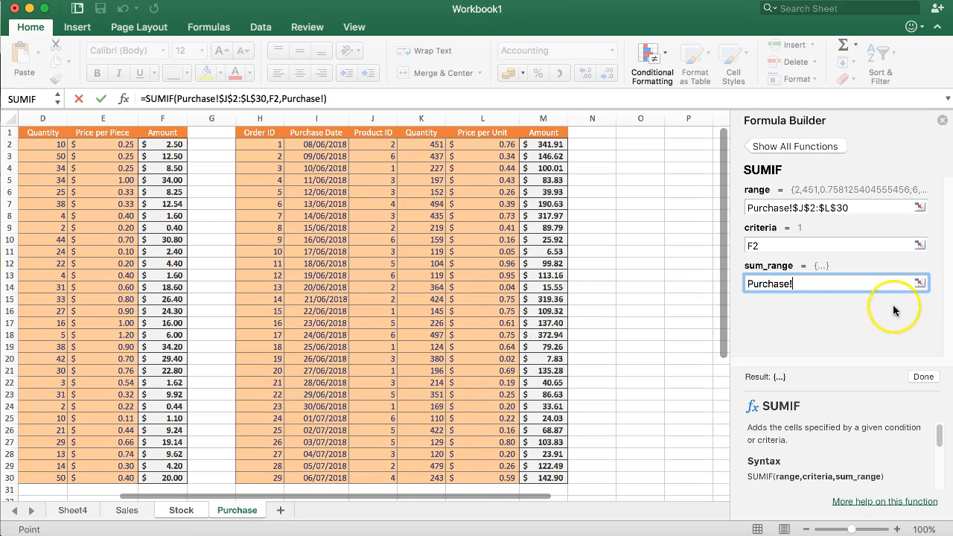
left_click(810, 208)
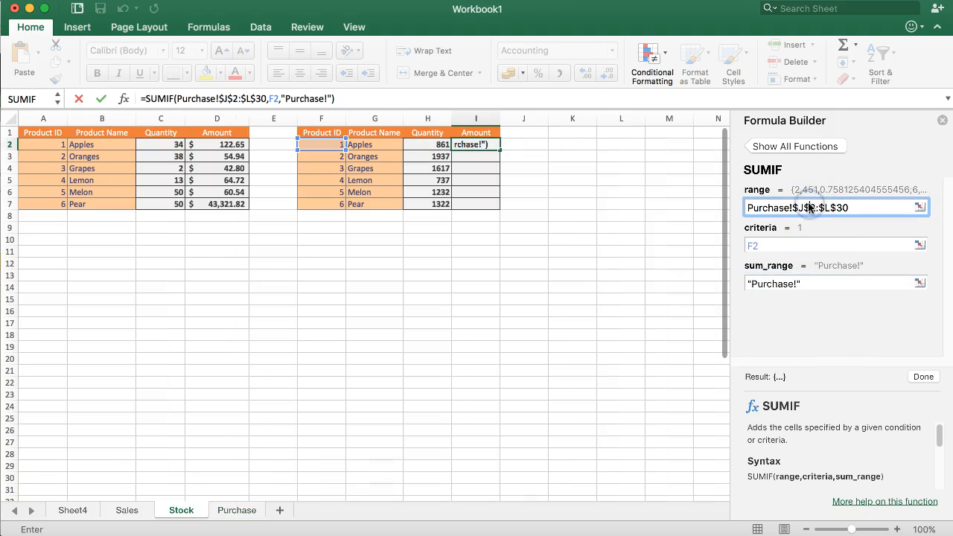
left_click(810, 283)
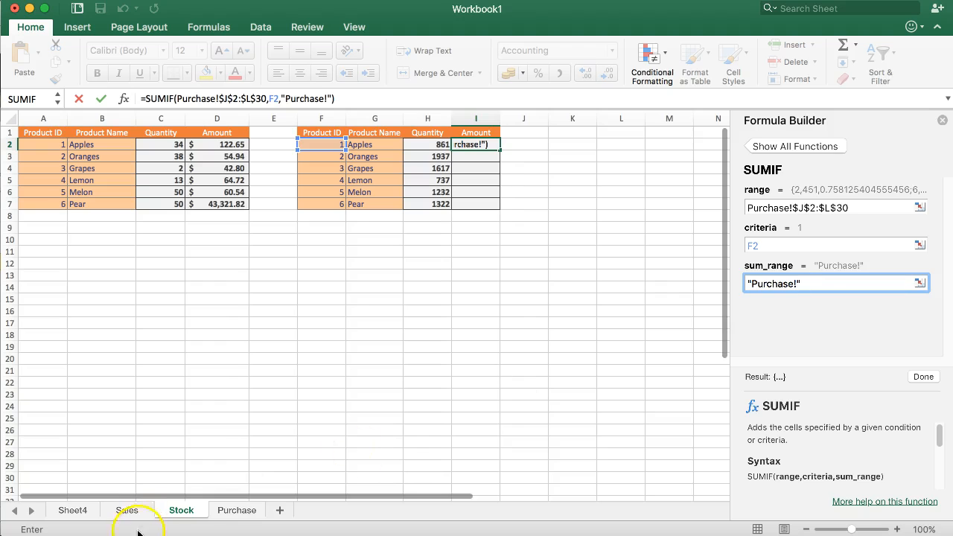
left_click(220, 513)
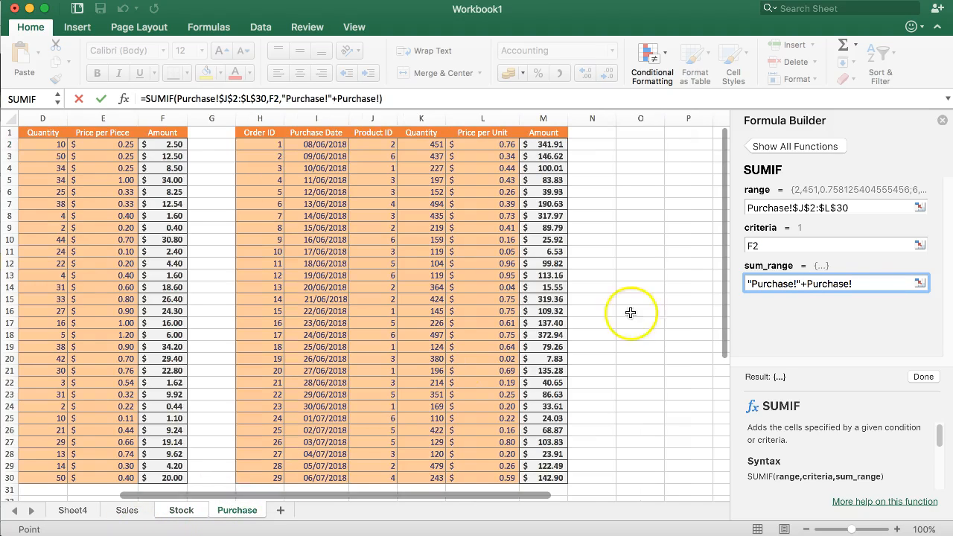
left_click_drag(856, 284, 748, 288)
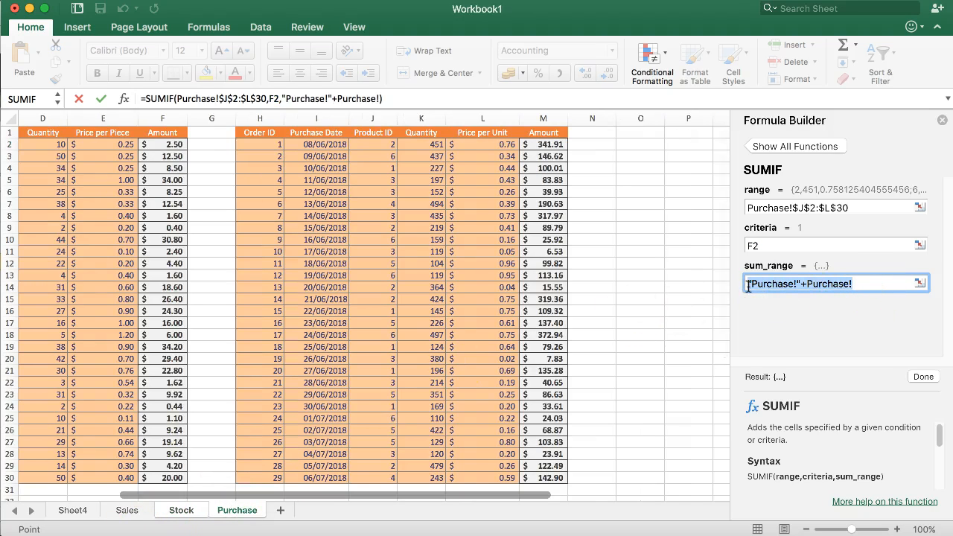
left_click(748, 287)
left_click_drag(850, 284, 706, 284)
key("BackSpace")
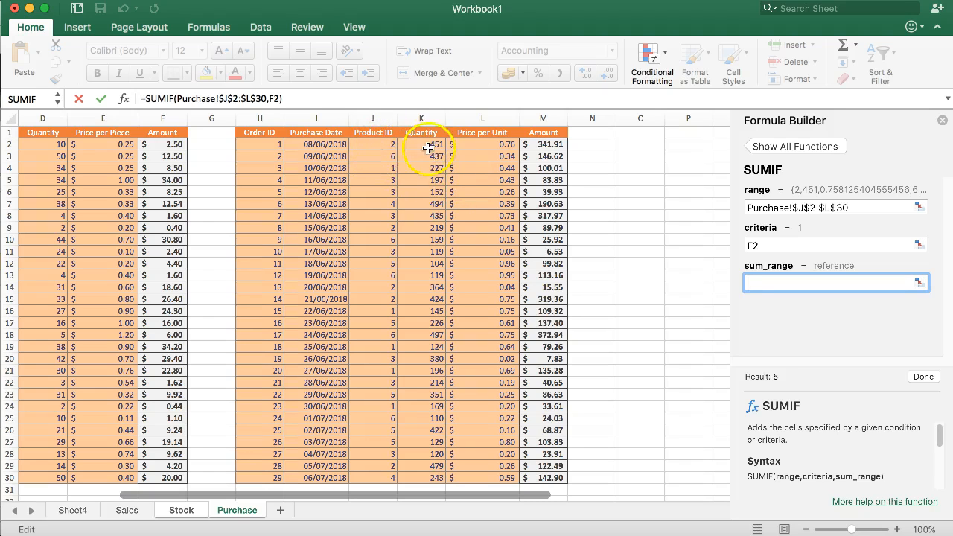
left_click_drag(380, 141, 435, 230)
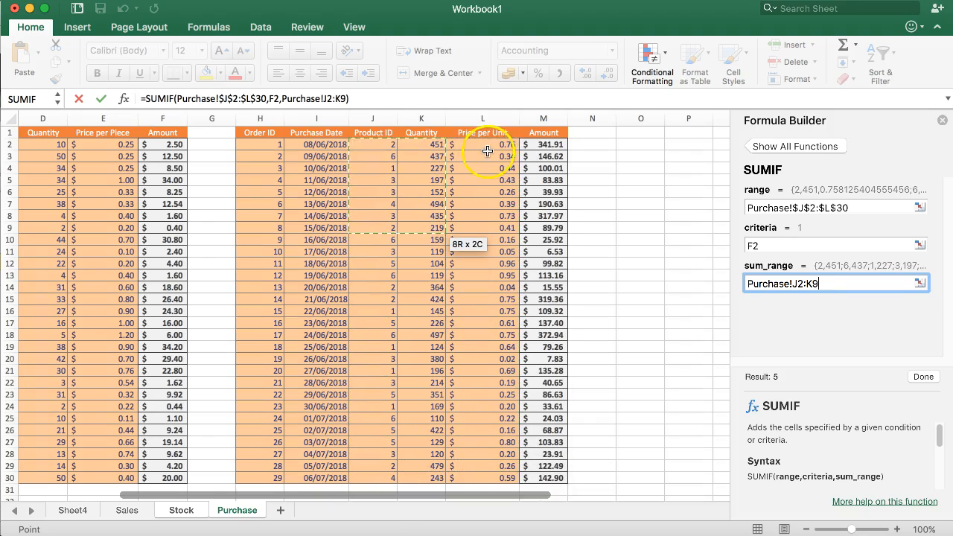
Set the range argument of the I2 SUMIF formula to J2:M30 on the Purchase sheet.
left_click(858, 208)
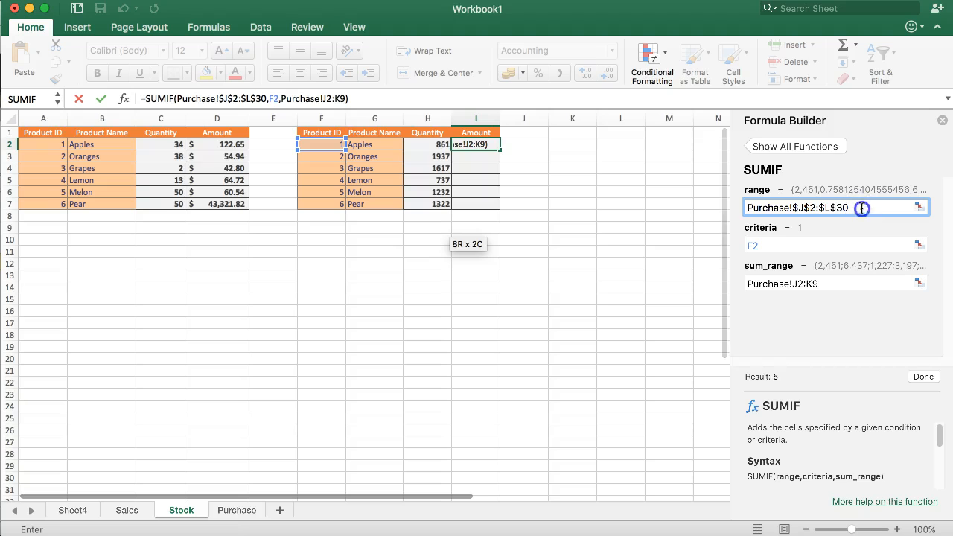
left_click_drag(858, 208, 745, 209)
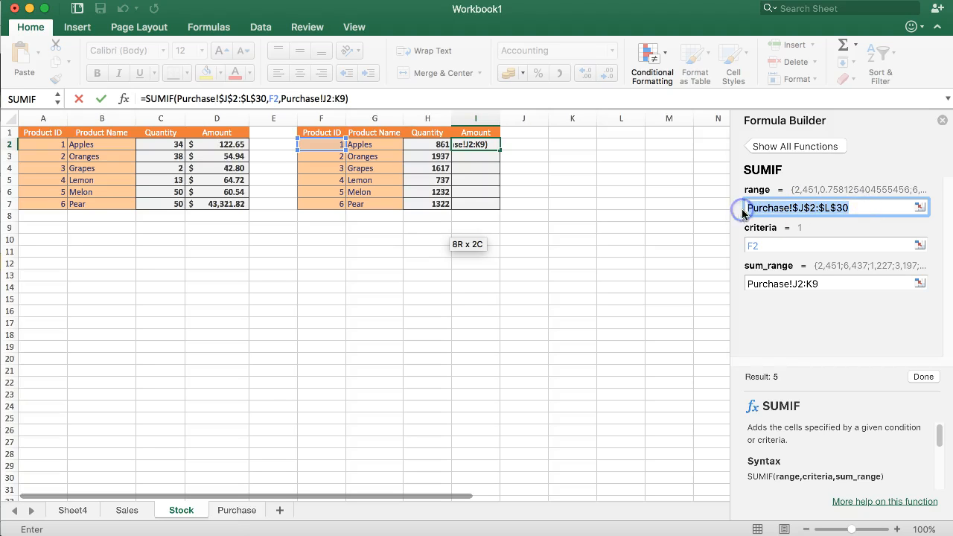
left_click(236, 510)
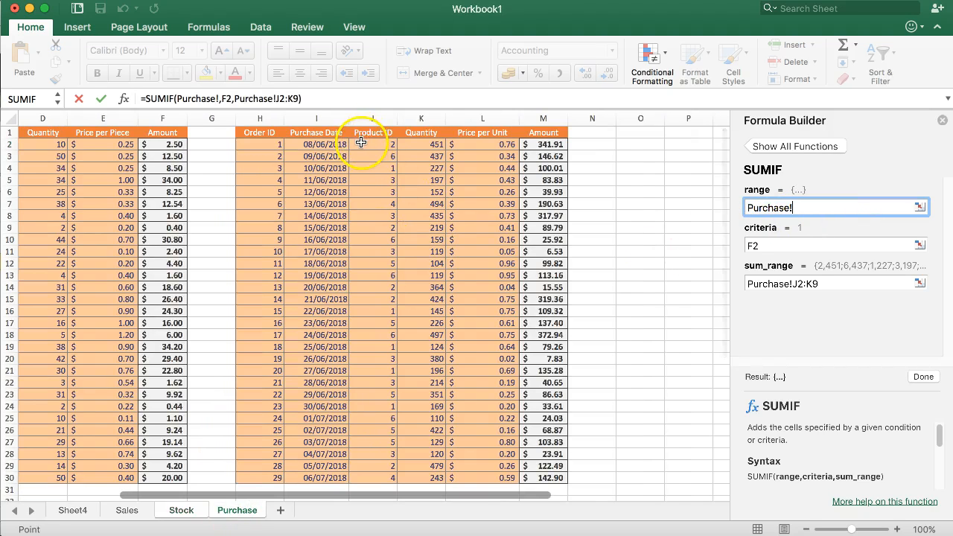
left_click_drag(357, 144, 463, 358)
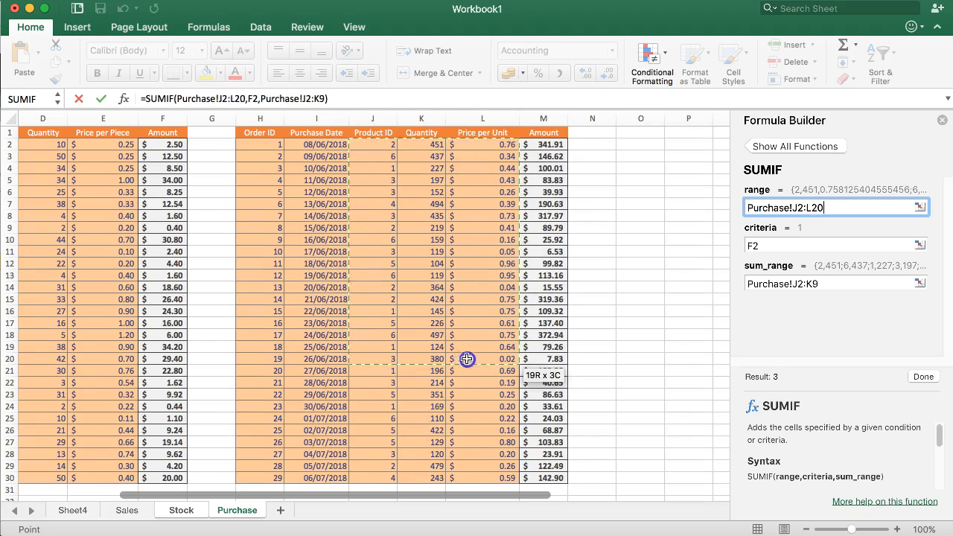
left_click_drag(481, 363, 537, 477)
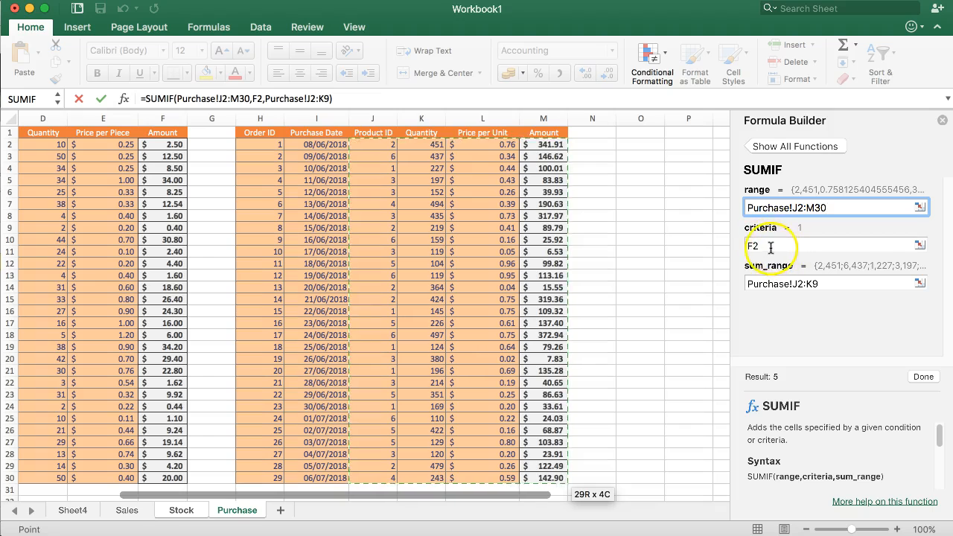
Set the sum_range argument of the I2 SUMIF formula to the amounts in M2:M30 on the Purchase sheet.
left_click(824, 283)
left_click_drag(824, 282, 749, 286)
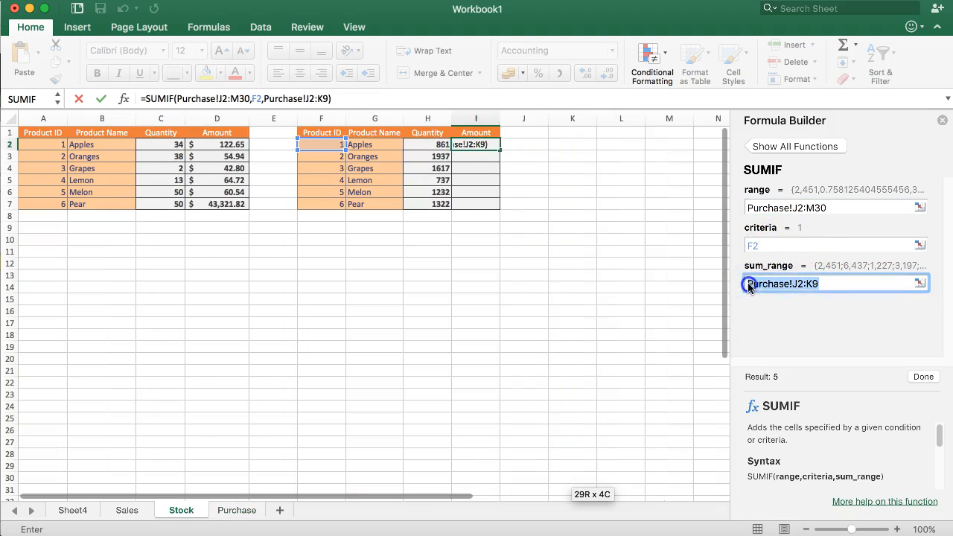
left_click(238, 511)
left_click_drag(539, 144, 528, 482)
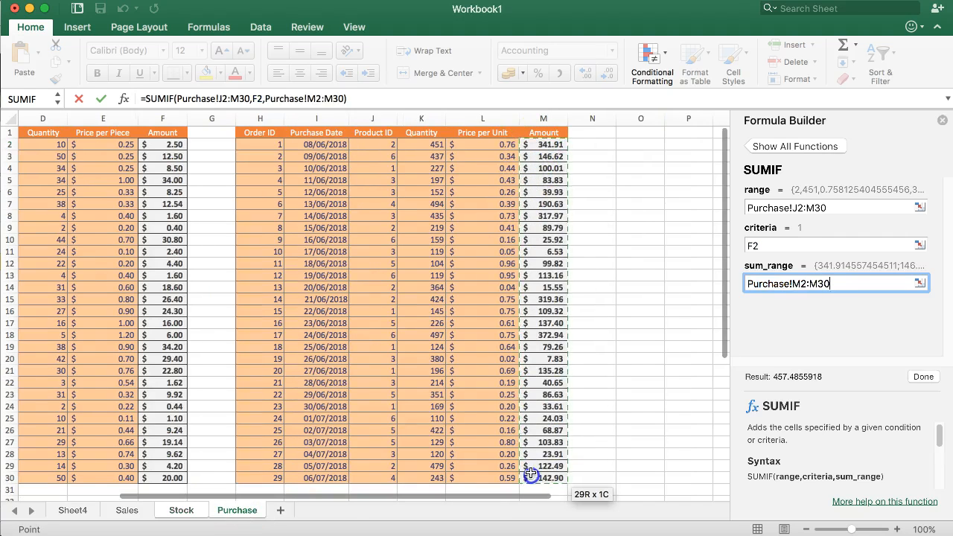
Commit the SUMIF formula of the Apples Amount cell I2 and close the Formula Builder.
left_click(924, 378)
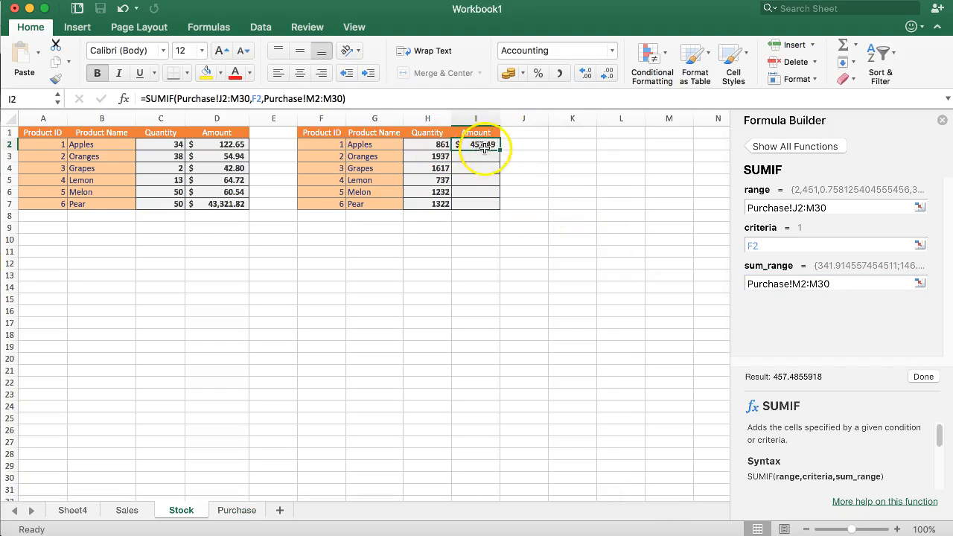
left_click(943, 120)
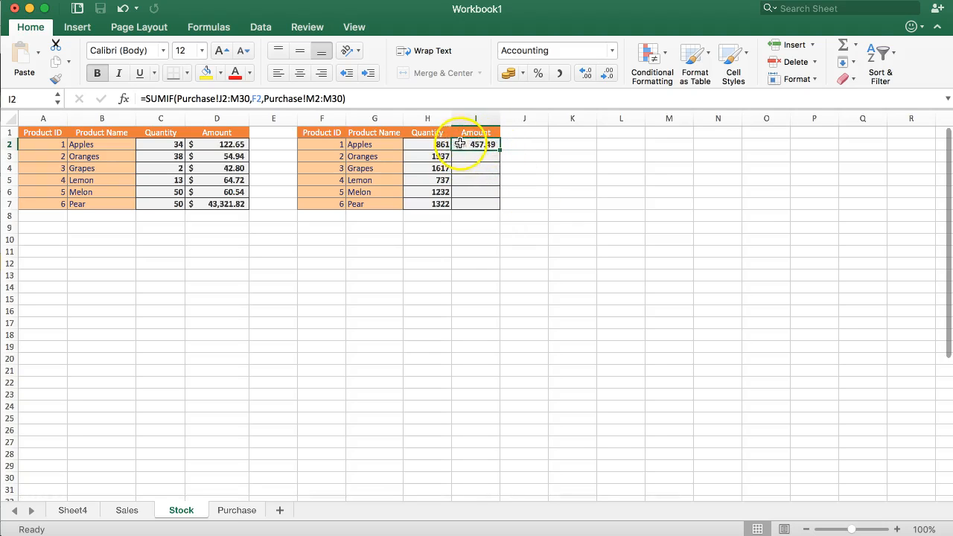
Make the ranges in the I2 SUMIF formula absolute, as Purchase!$J$2:$M$30 and Purchase!$M$2:$M$30, keeping F2 relative.
left_click(233, 99)
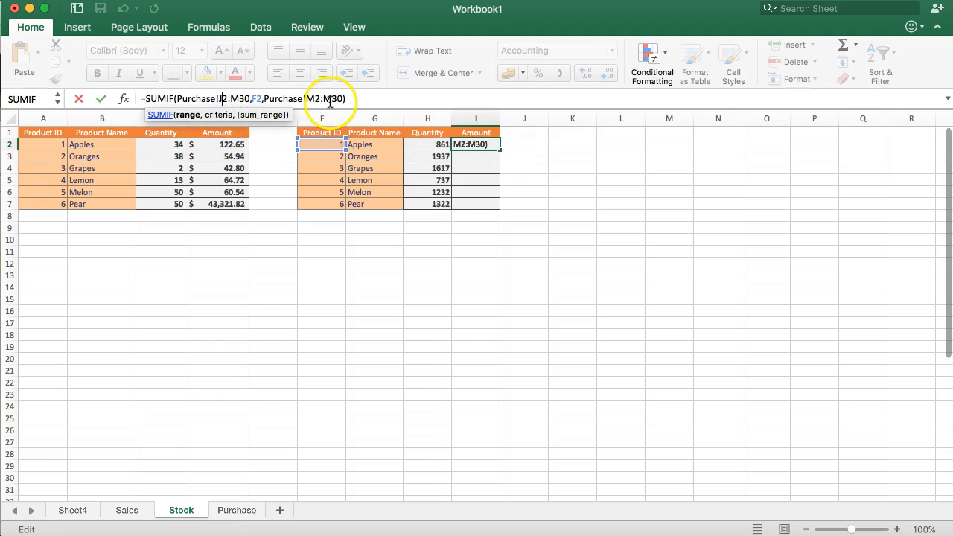
key("F4")
key("Right")
key("Right")
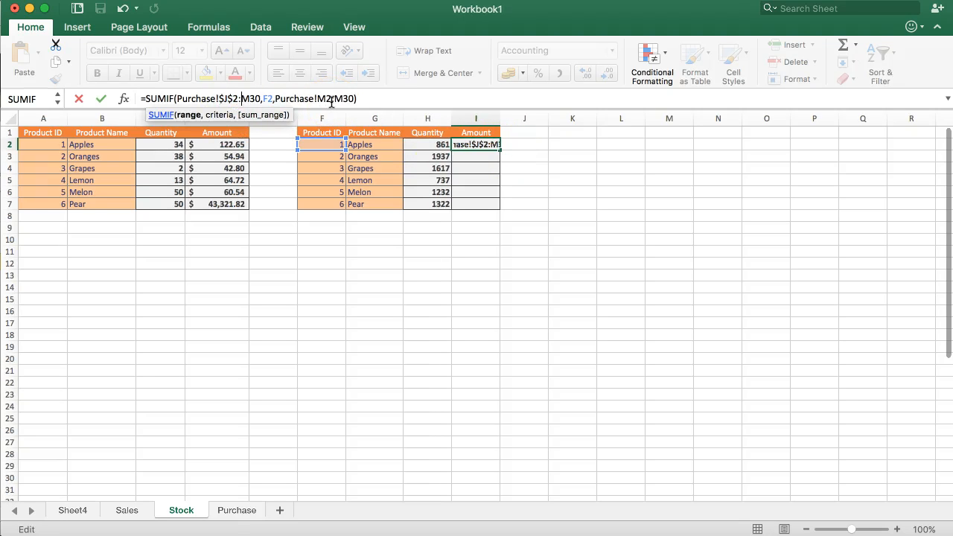
key("F4")
key("Right")
key("Right")
key("Right")
key("Right")
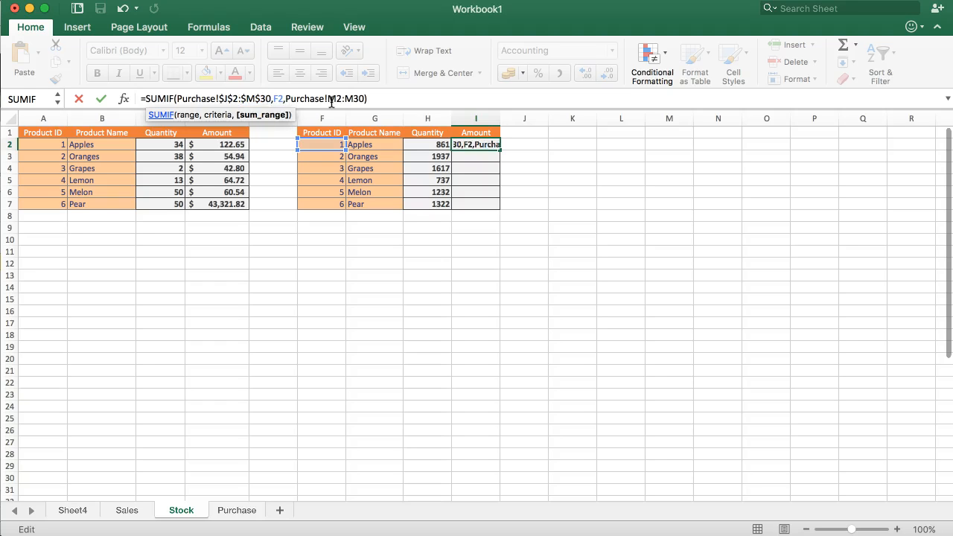
key("F4")
key("Return")
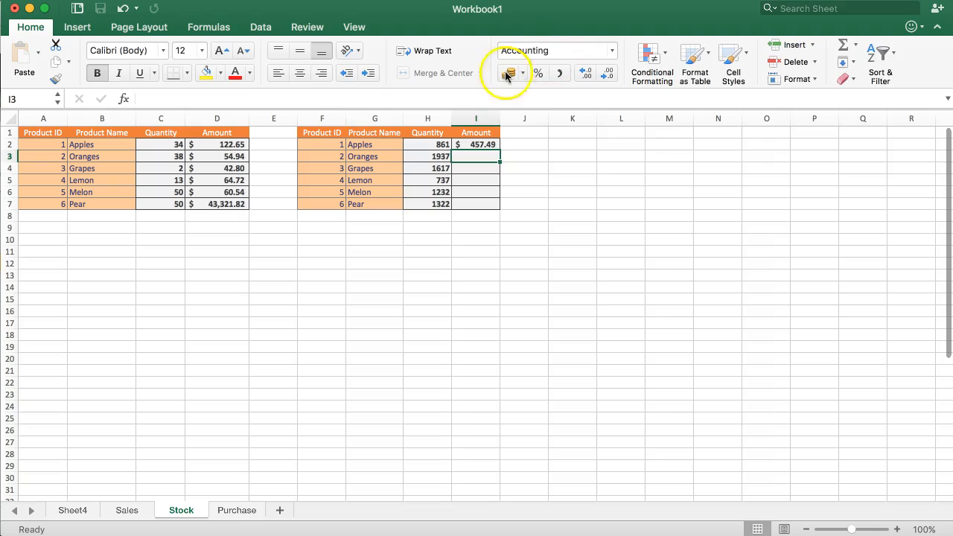
Fill the I2 SUMIF formula down through I7 for the remaining products.
left_click(486, 144)
left_click_drag(499, 150, 495, 208)
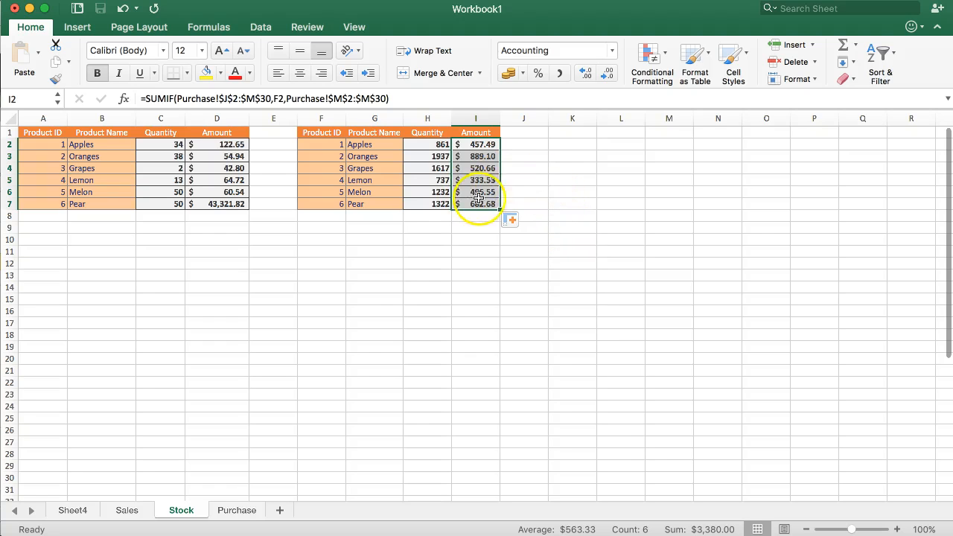
left_click(535, 181)
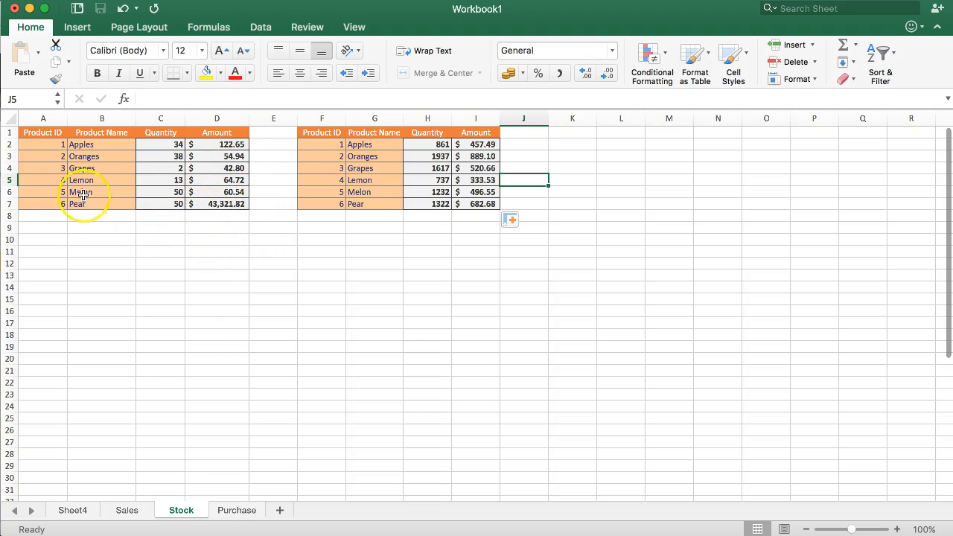
left_click_drag(306, 135, 480, 204)
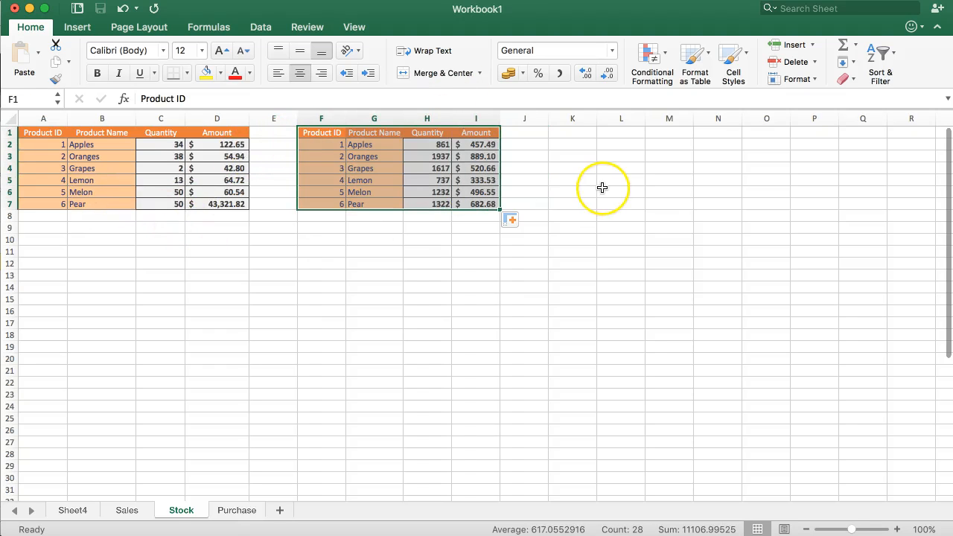
left_click(579, 181)
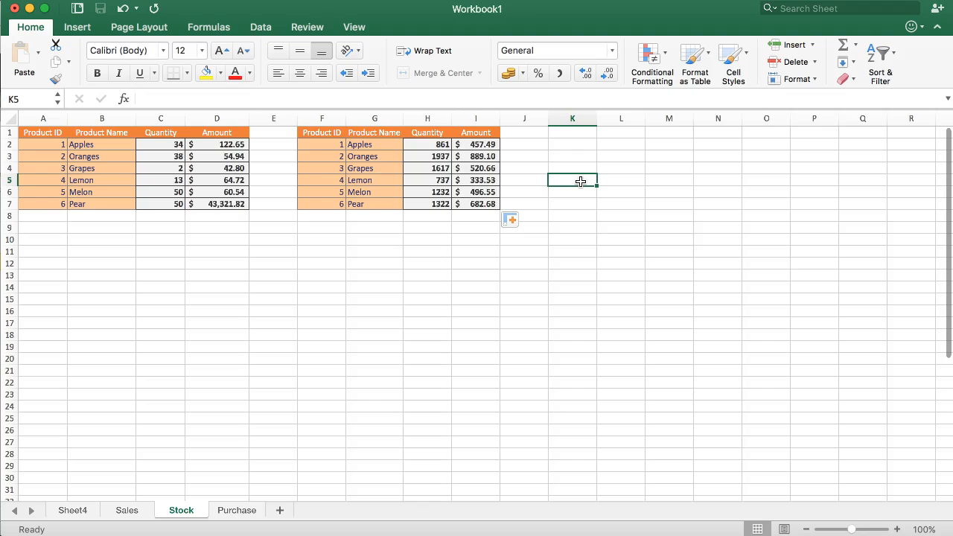